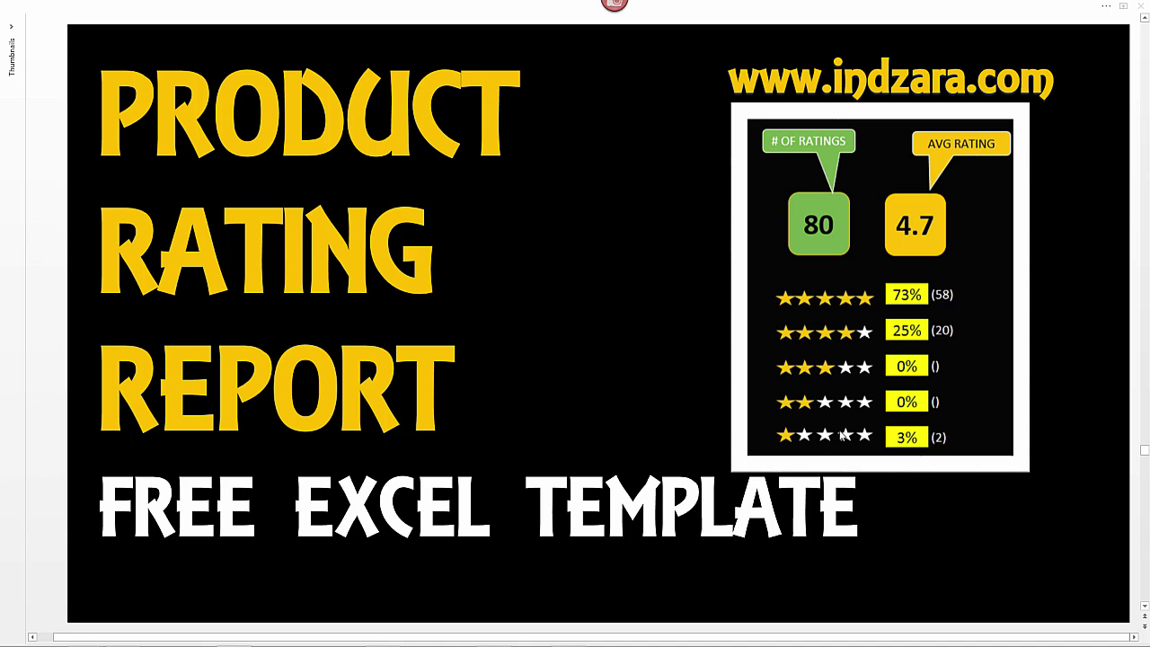
- Switch to the Excel workbook and highlight the product names and star-rating counts B8:F18
key("alt+Tab")
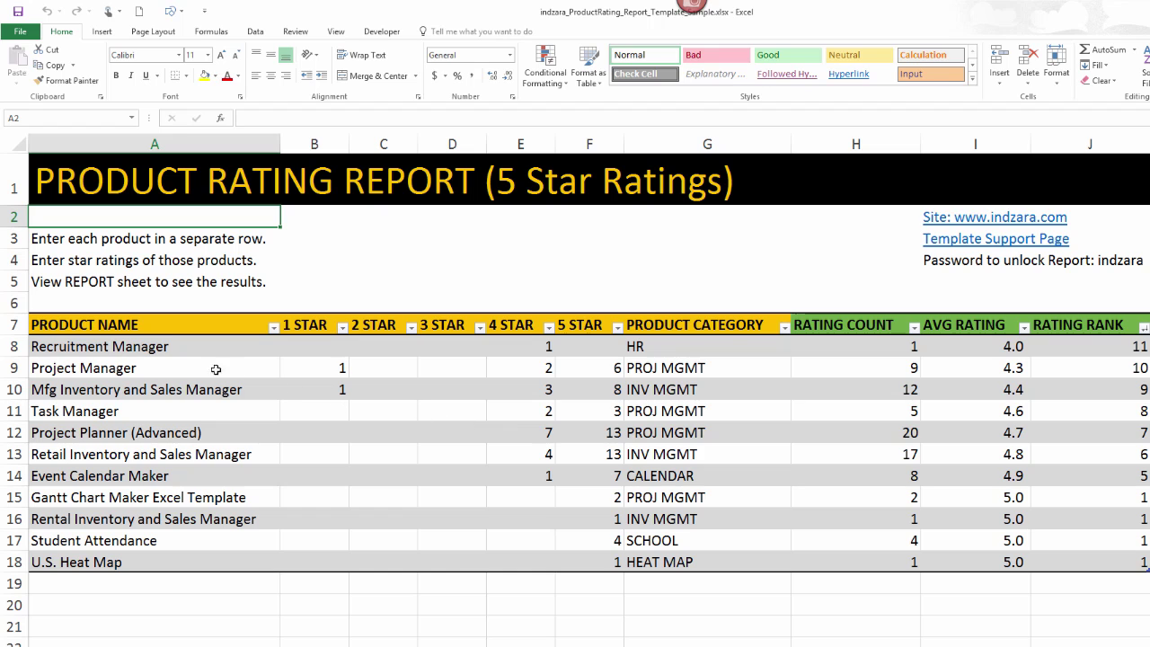
left_click(180, 348)
left_click_drag(181, 348, 167, 554)
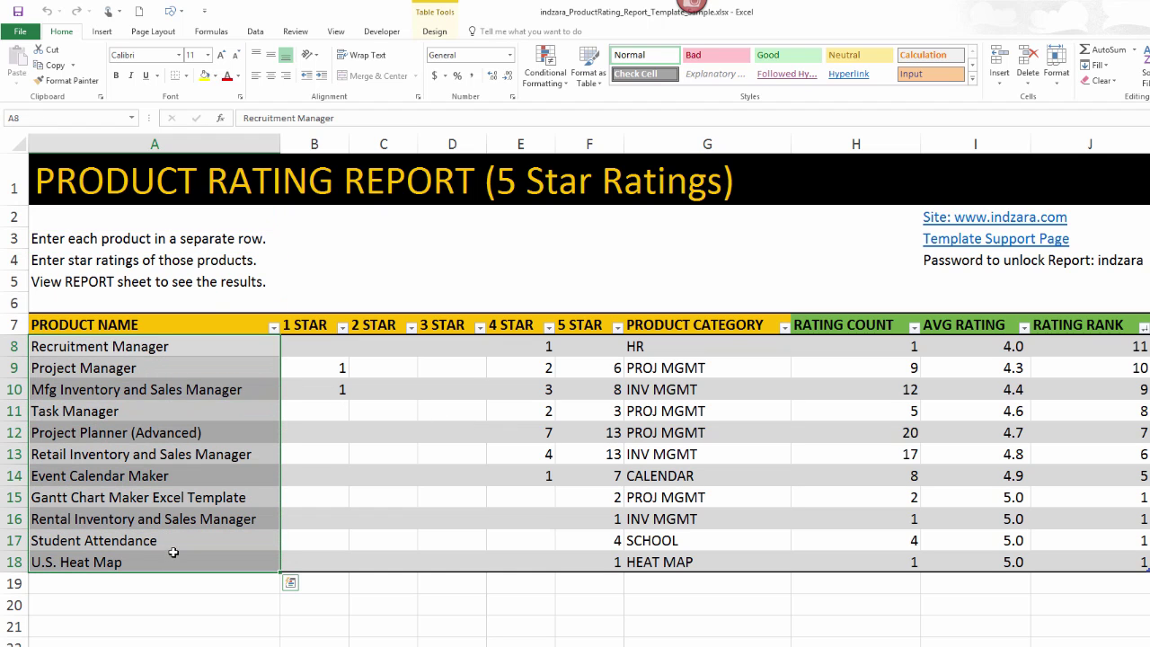
left_click_drag(328, 349, 560, 553)
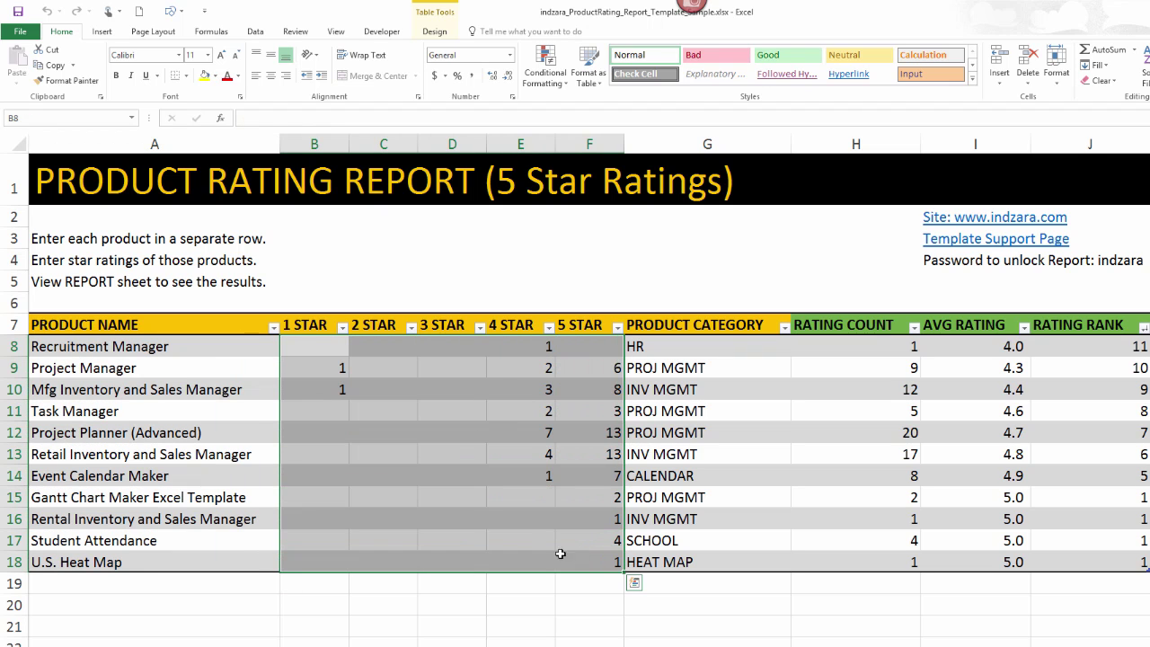
left_click(409, 584)
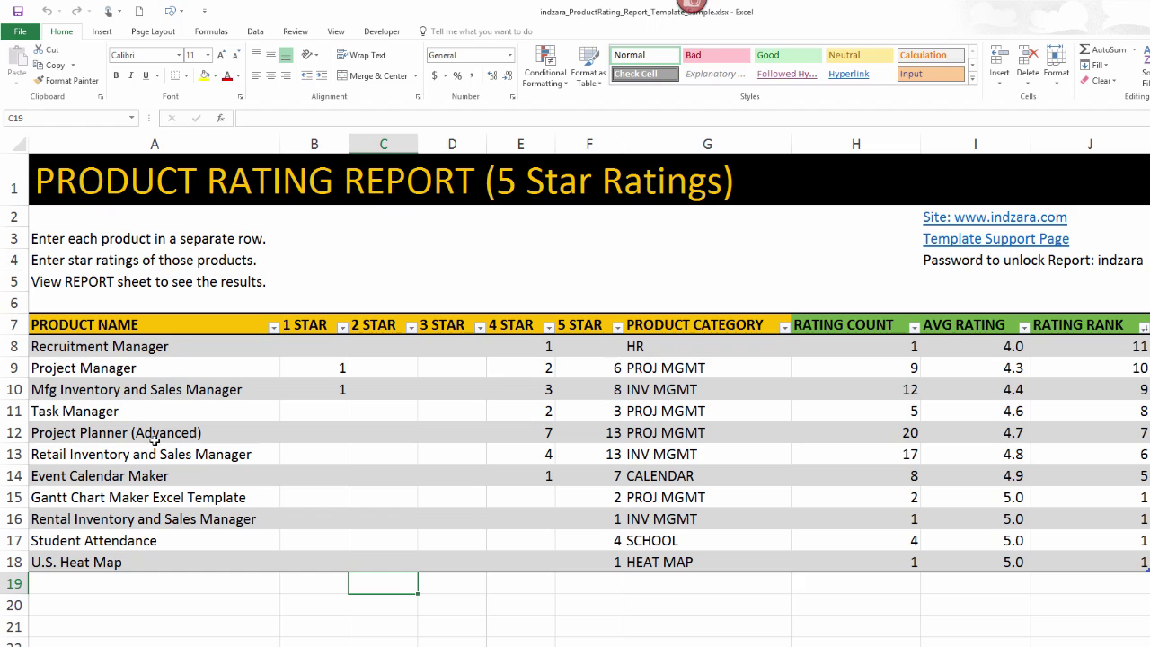
- Select the Event Calendar Maker row and point out its 1 four-star and 7 five-star counts
left_click(155, 476)
left_click(14, 475)
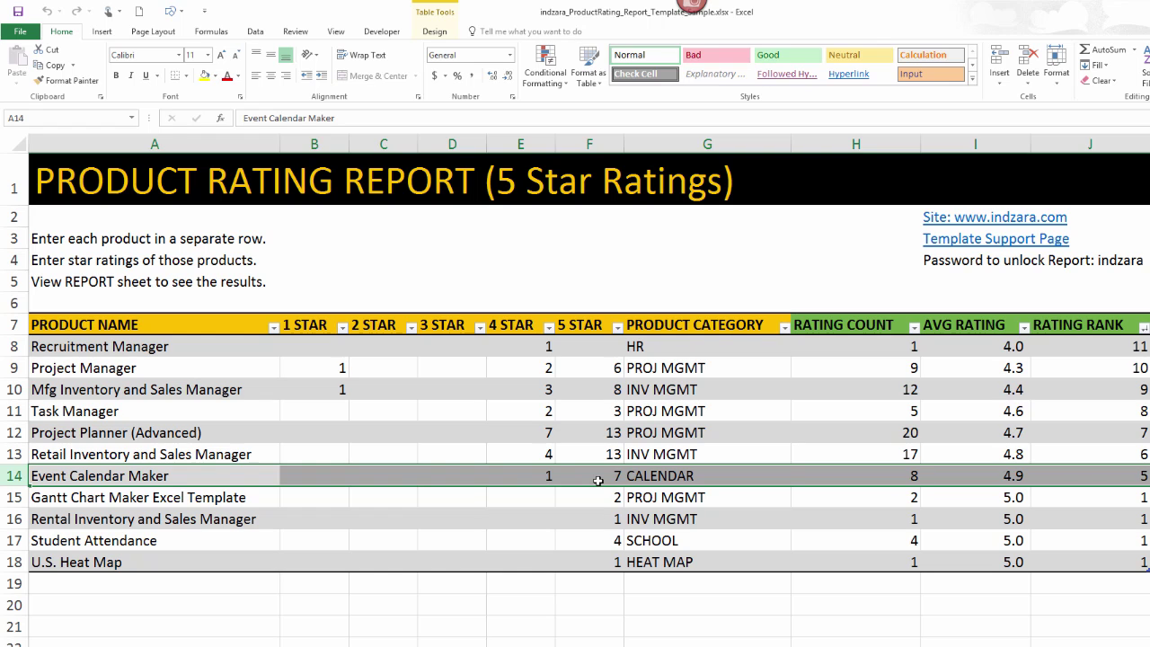
left_click(550, 473)
left_click(575, 472)
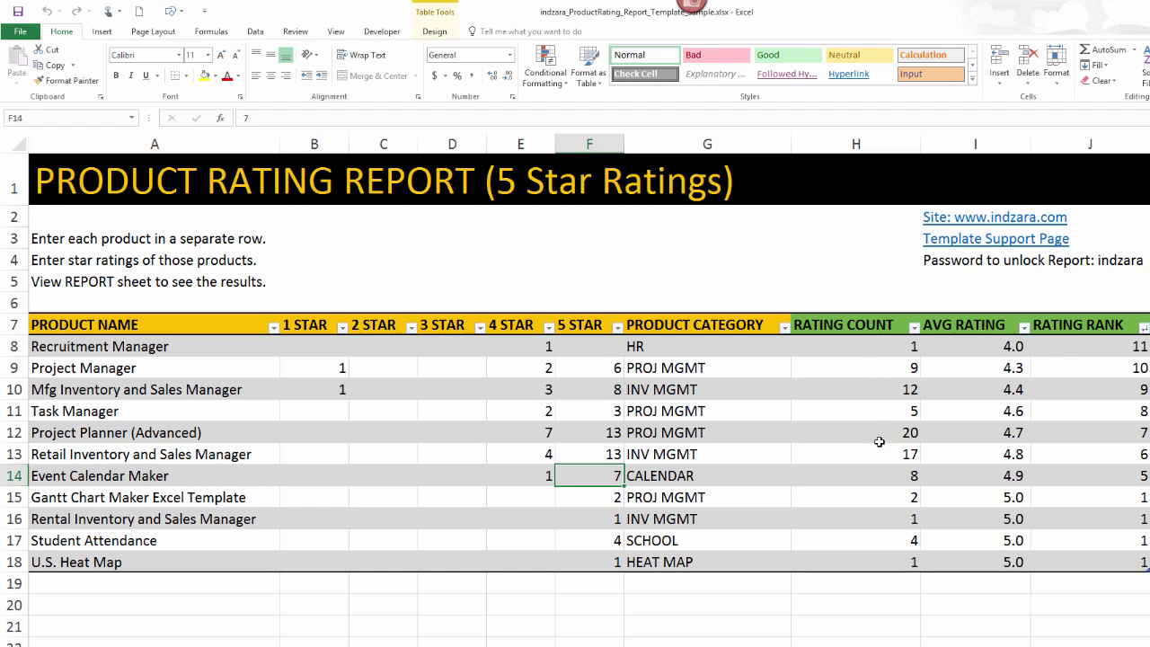
left_click(868, 353)
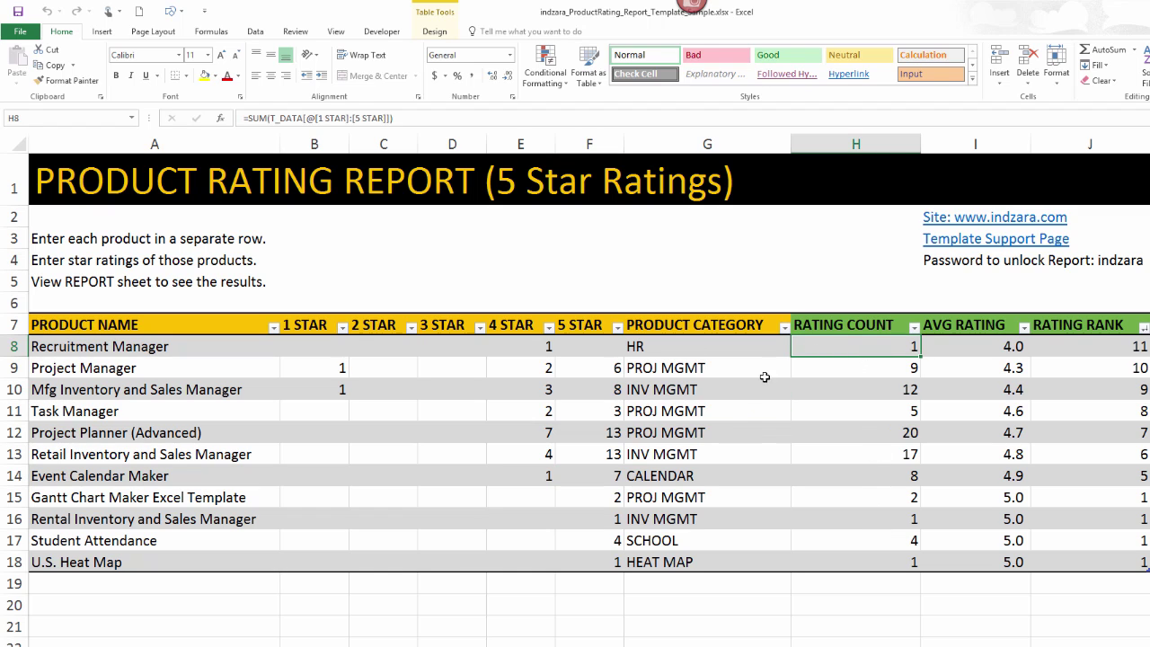
left_click(955, 352)
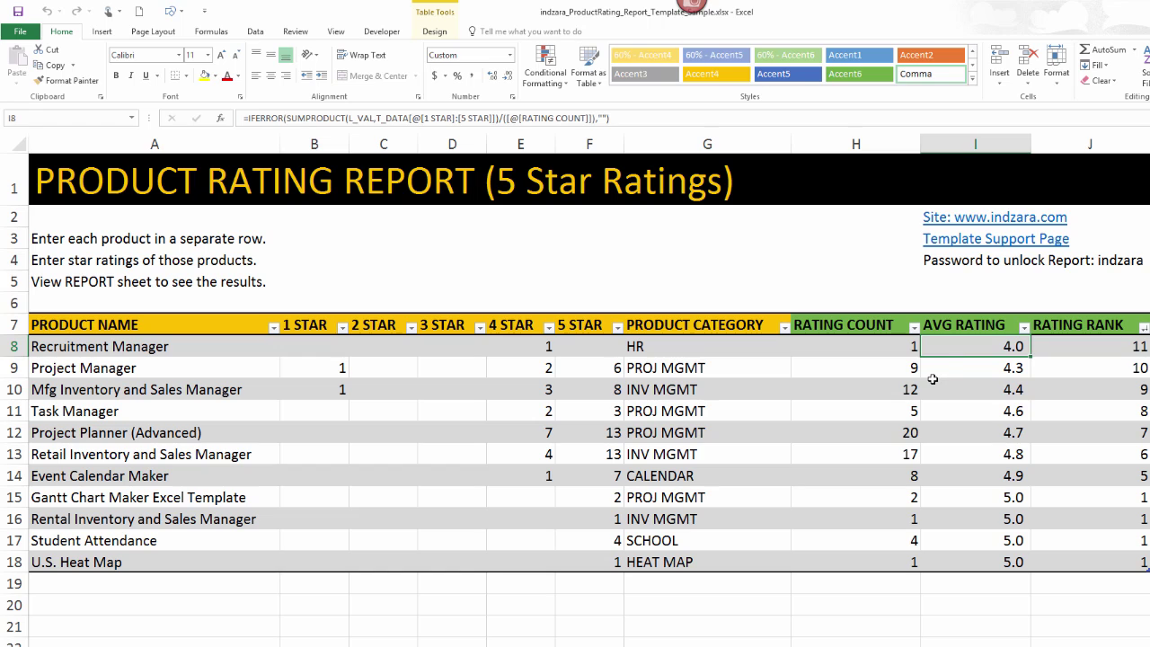
left_click(543, 352)
left_click(634, 354)
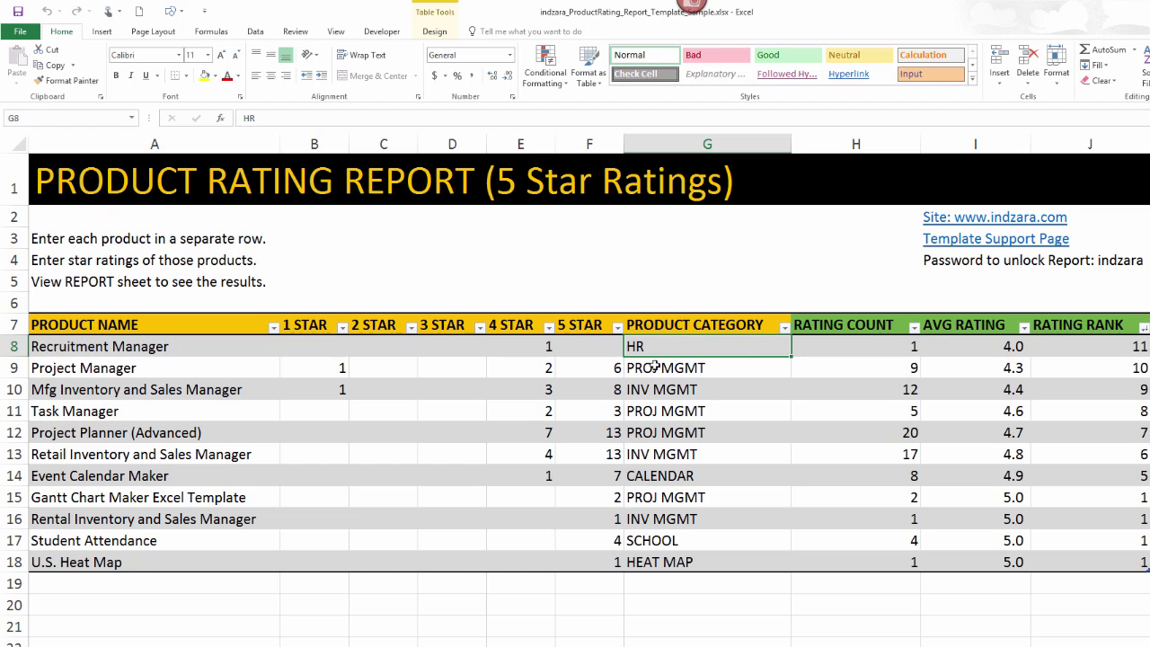
left_click(261, 346)
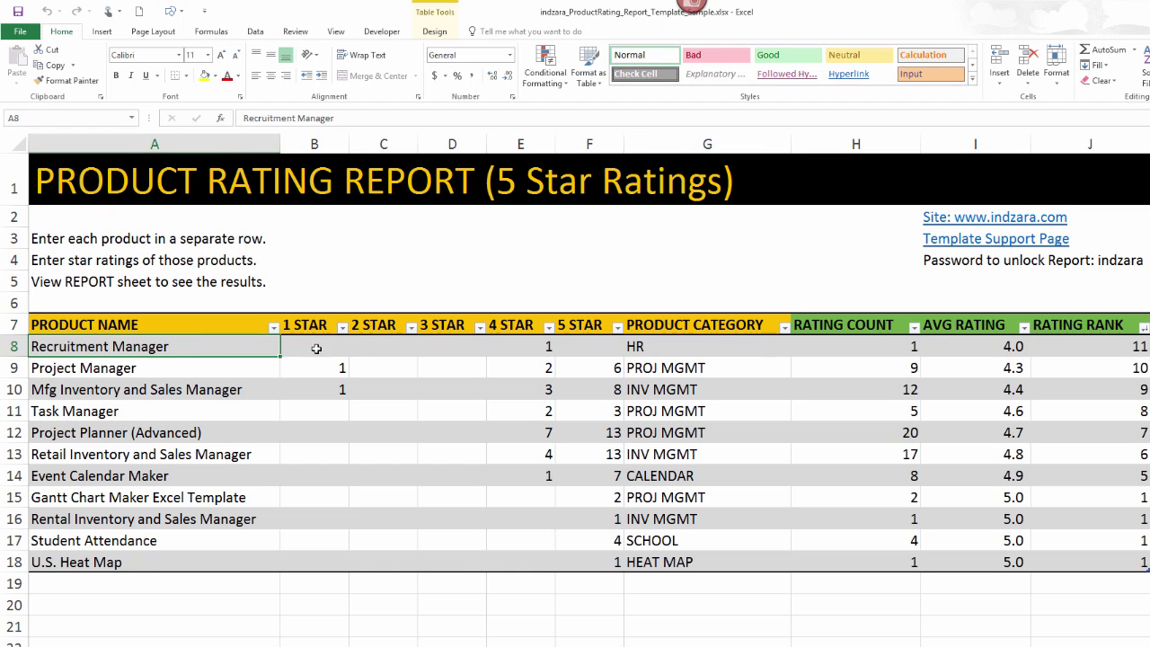
left_click(950, 345)
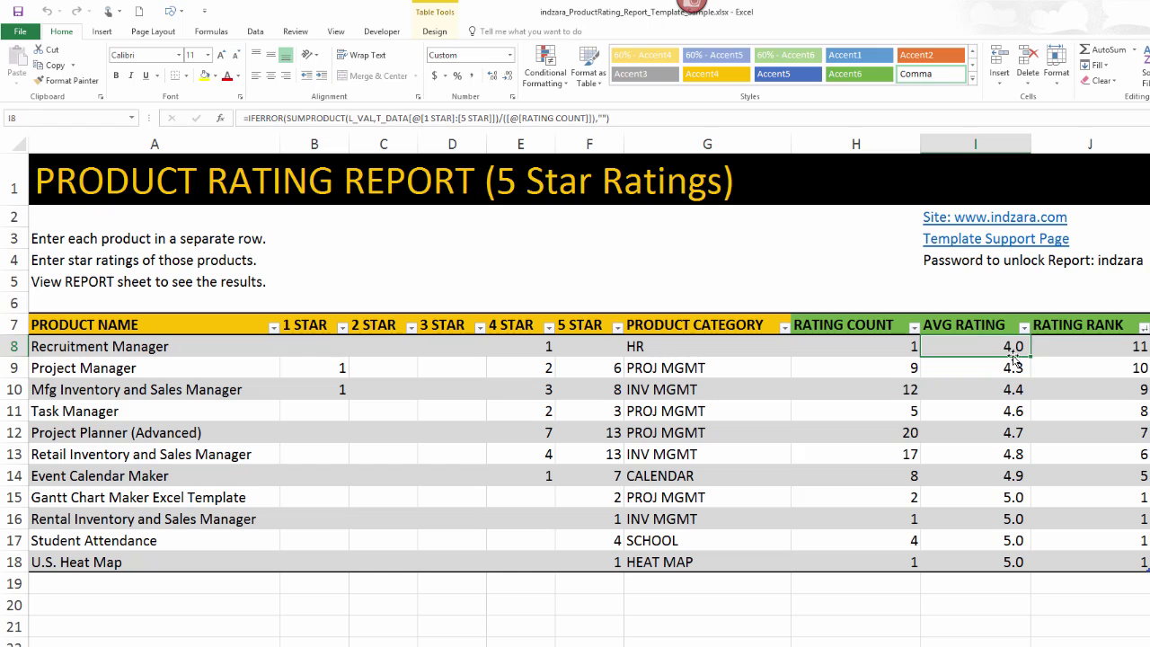
left_click(205, 372)
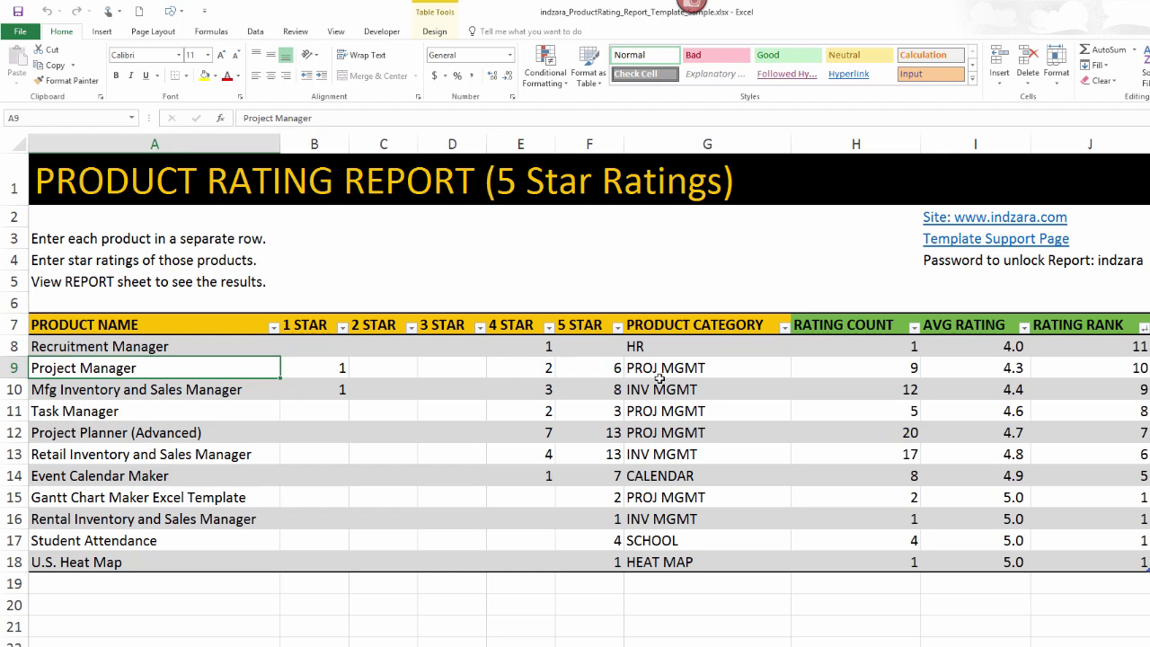
left_click(1021, 374)
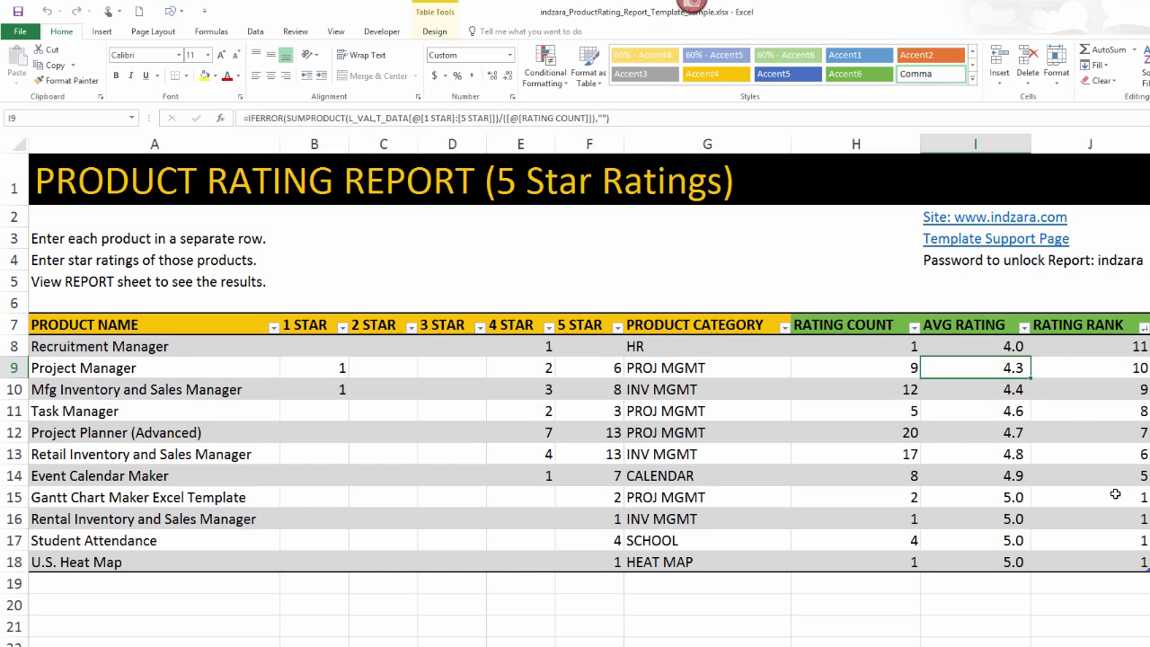
left_click(1078, 350)
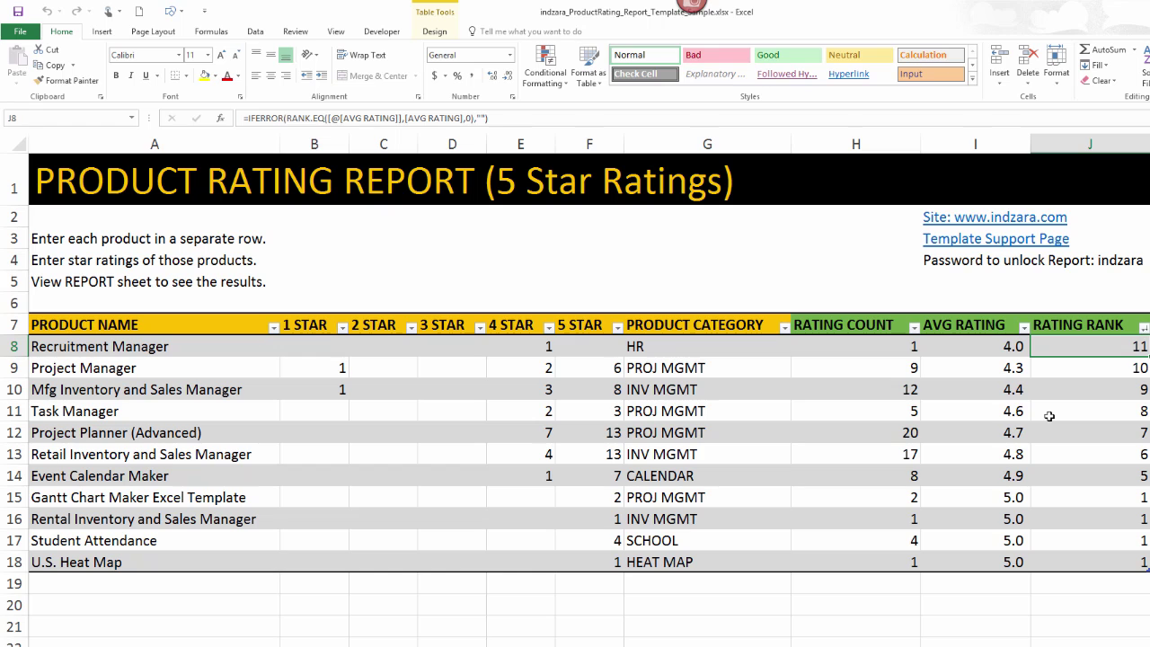
- Sort the table by RATING RANK ascending, highlighting the four rank-1 ties and the last rank, 11
left_click(1144, 329)
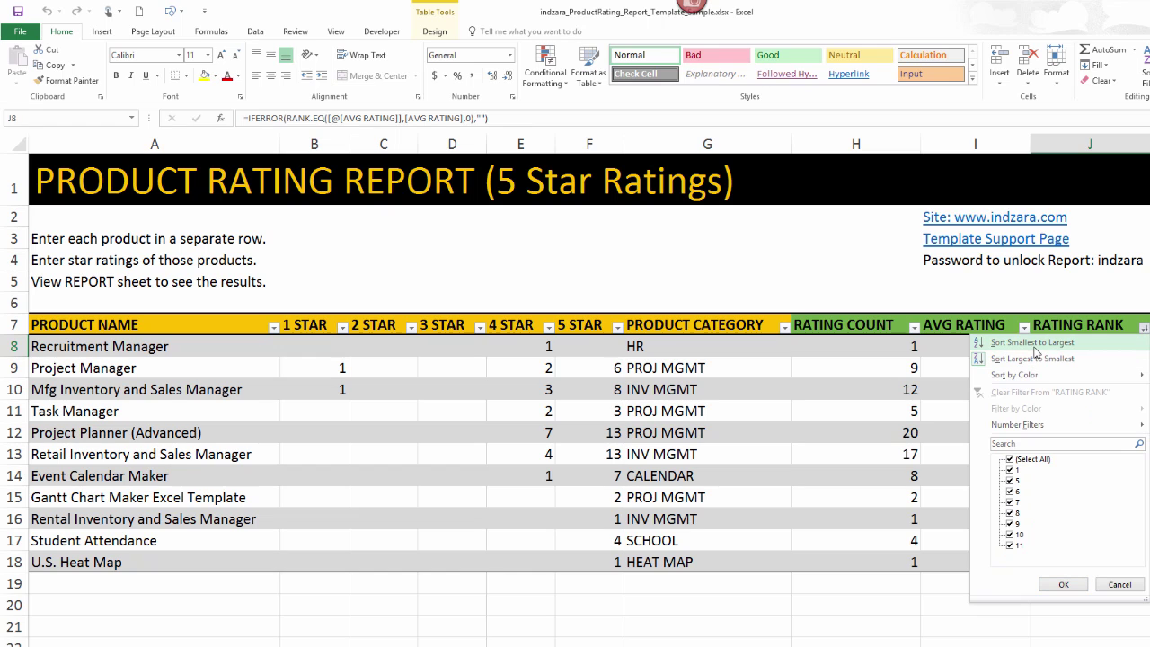
left_click(1034, 345)
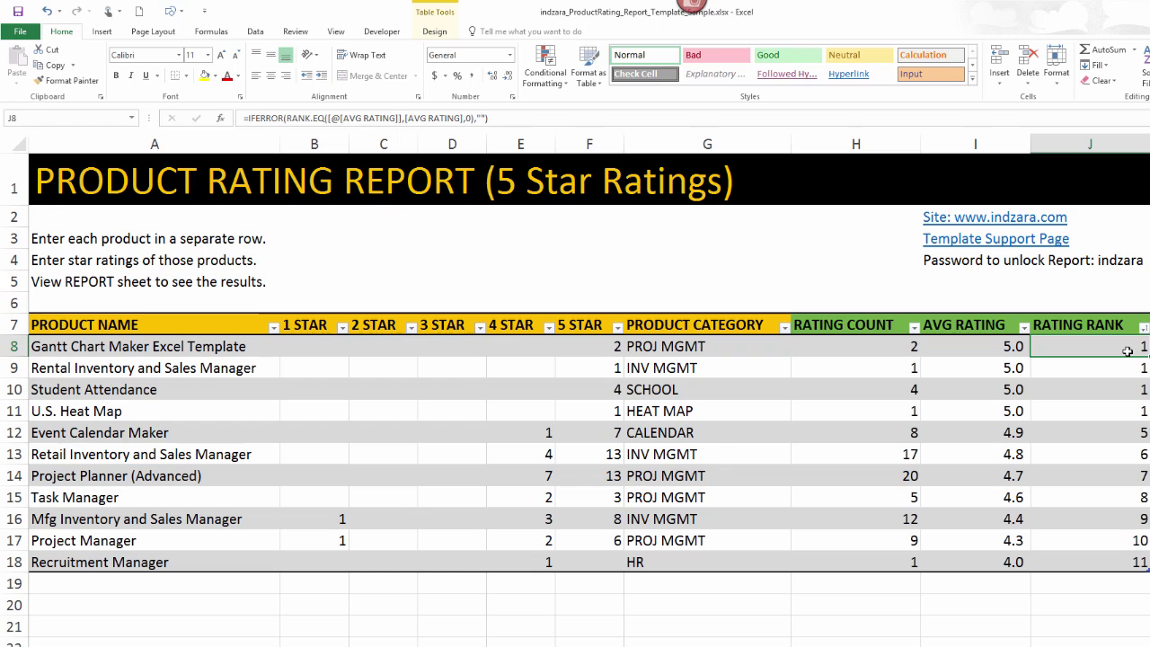
left_click_drag(1072, 346, 1068, 411)
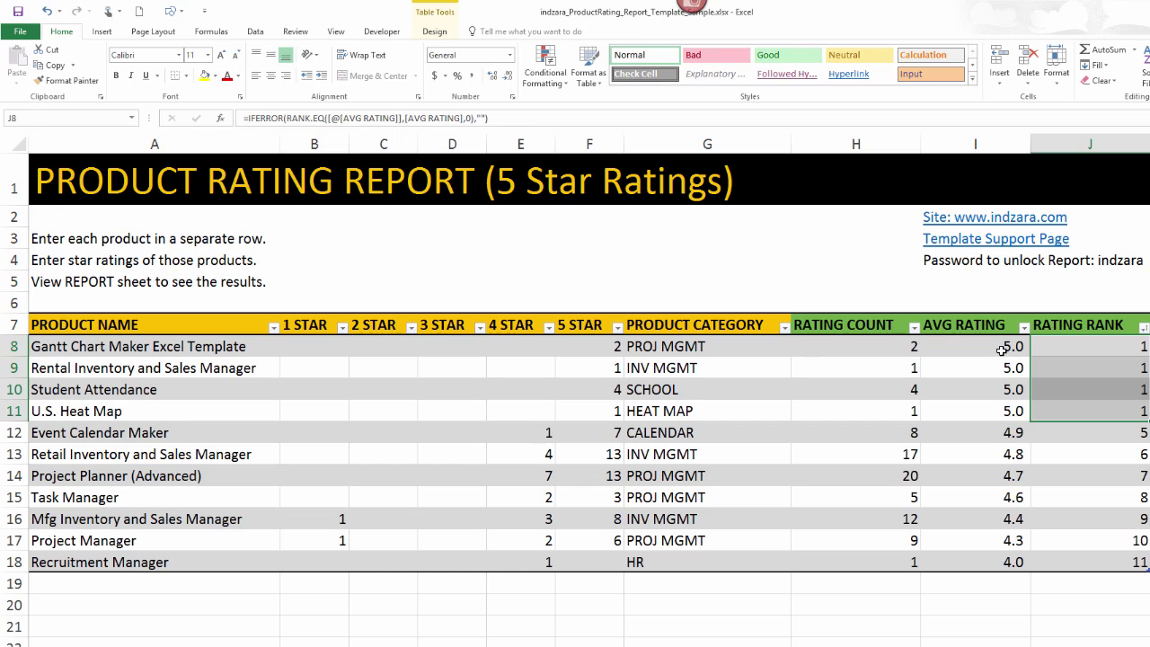
left_click(1068, 557)
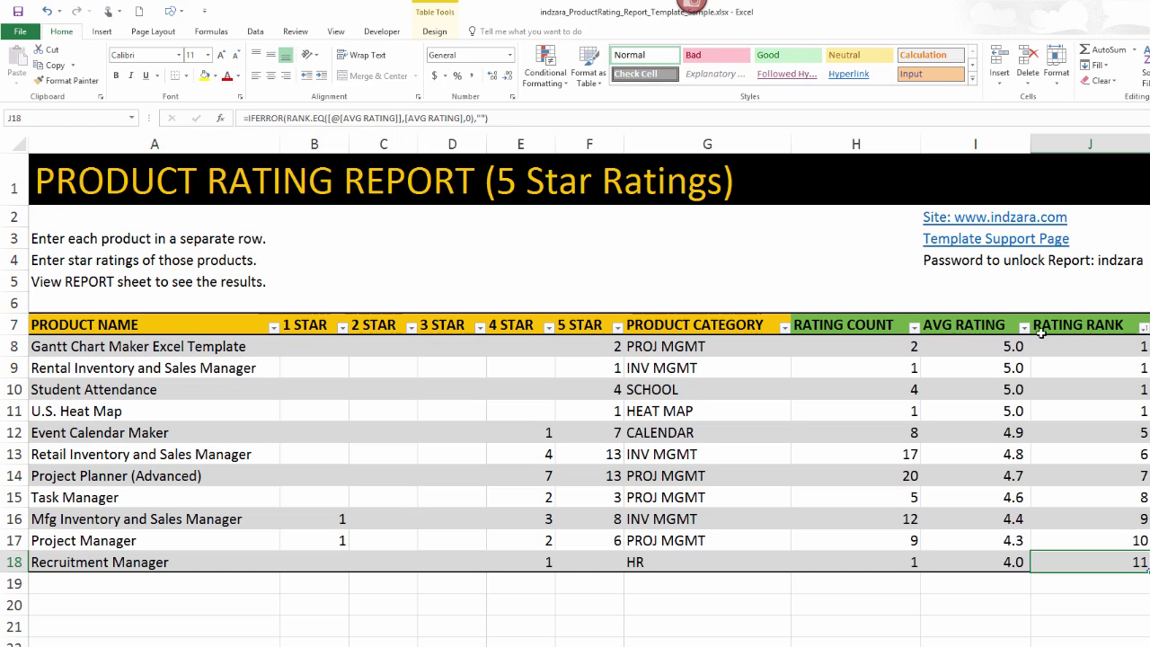
- Check the RATING COUNT filter options, then re-sort the table by RATING RANK smallest to largest
left_click(915, 328)
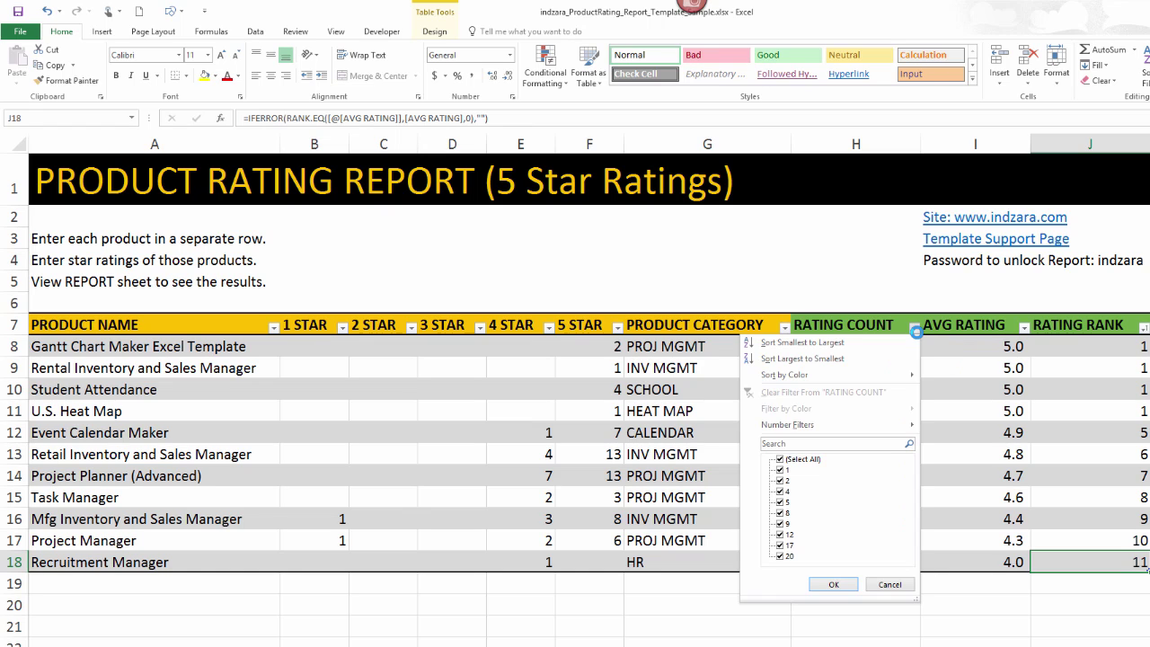
left_click(916, 329)
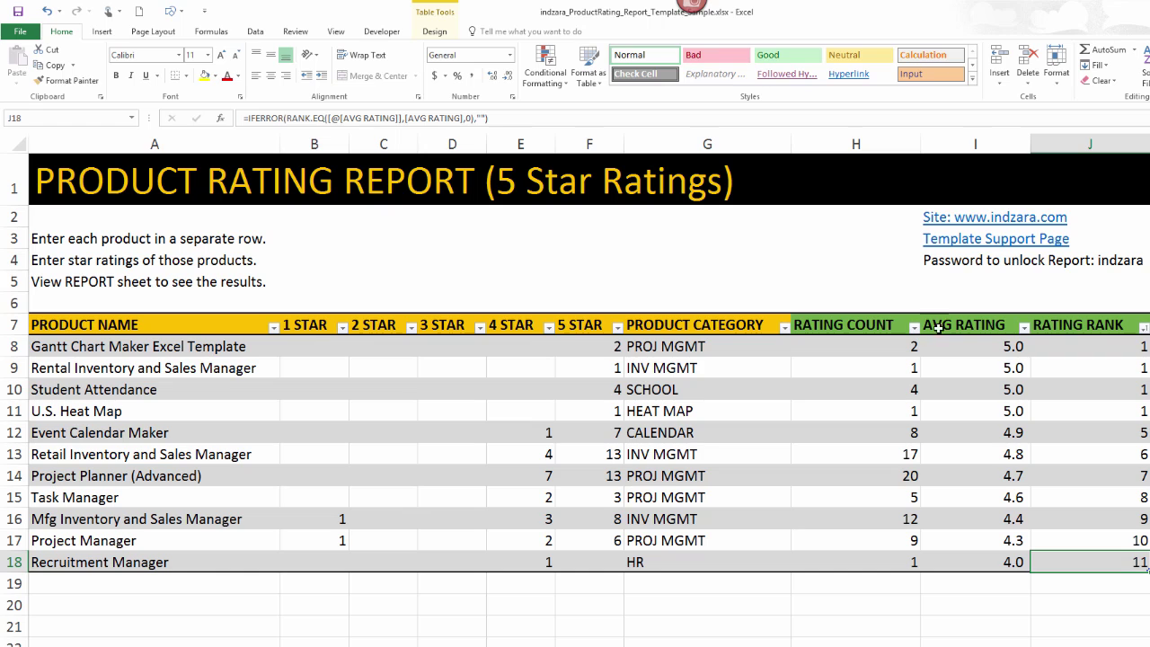
left_click(1143, 329)
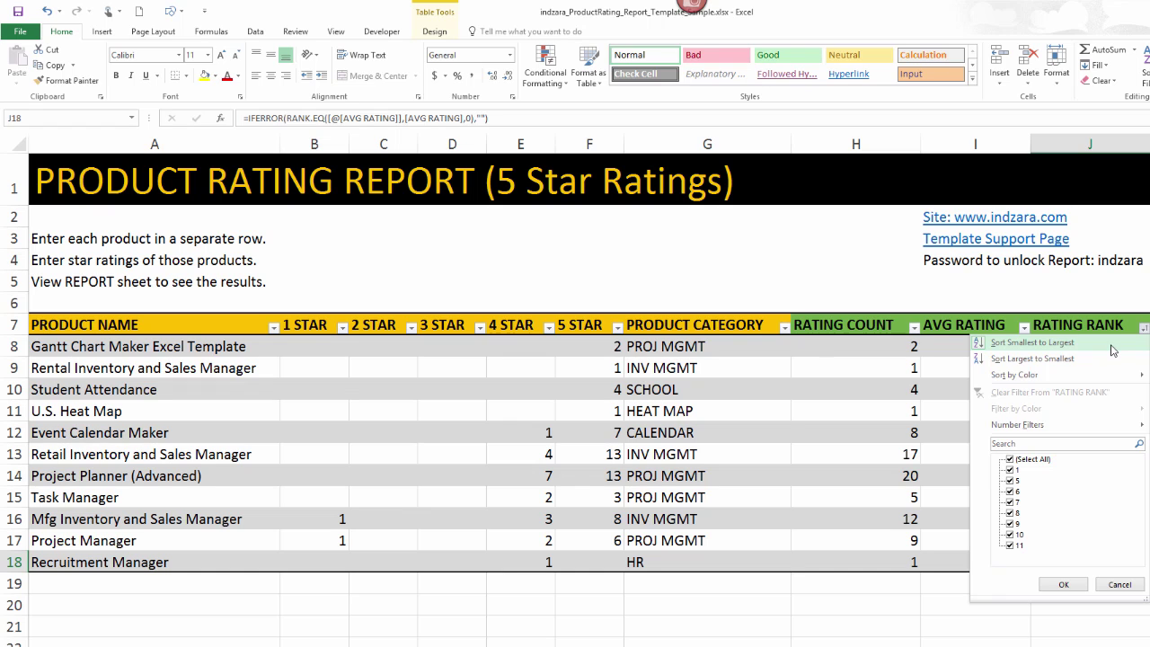
left_click(1108, 342)
- Filter AVG RATING to show only 5.0-rated products, then clear that filter
left_click(1025, 329)
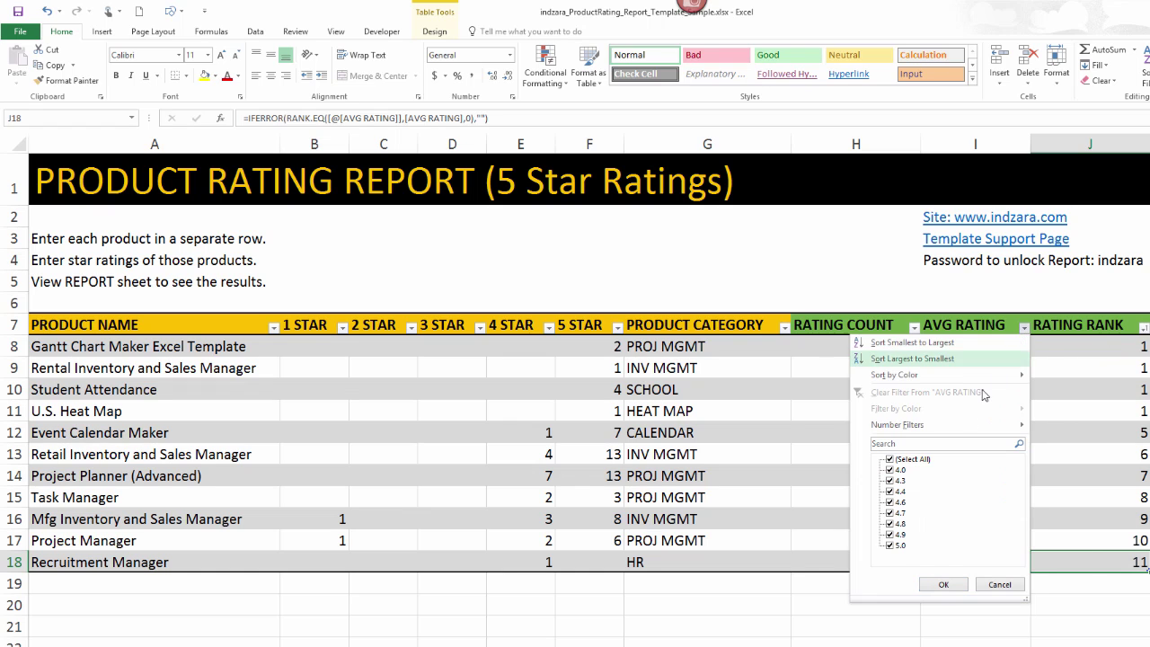
left_click(899, 460)
left_click(897, 546)
left_click(943, 585)
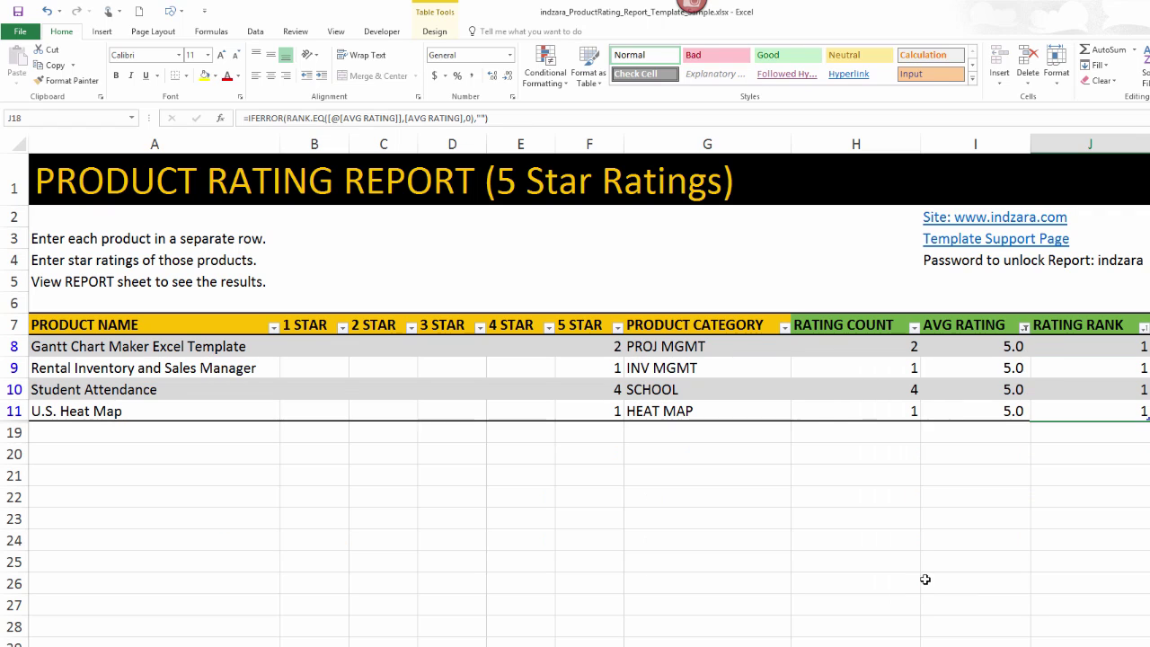
left_click(1024, 329)
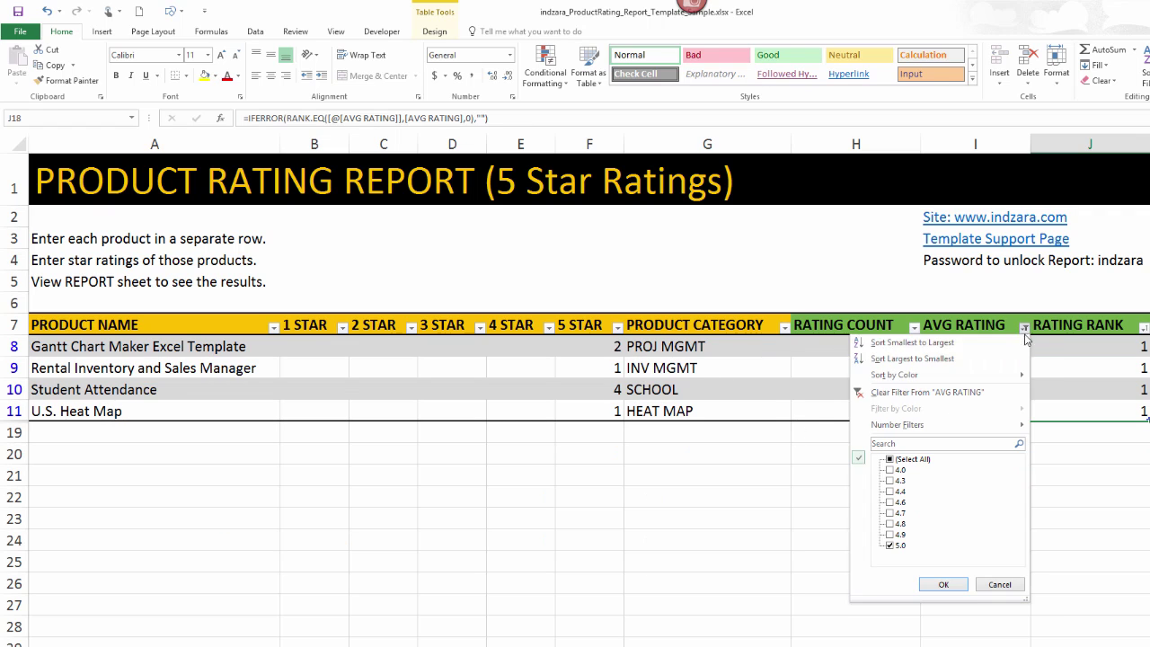
left_click(943, 396)
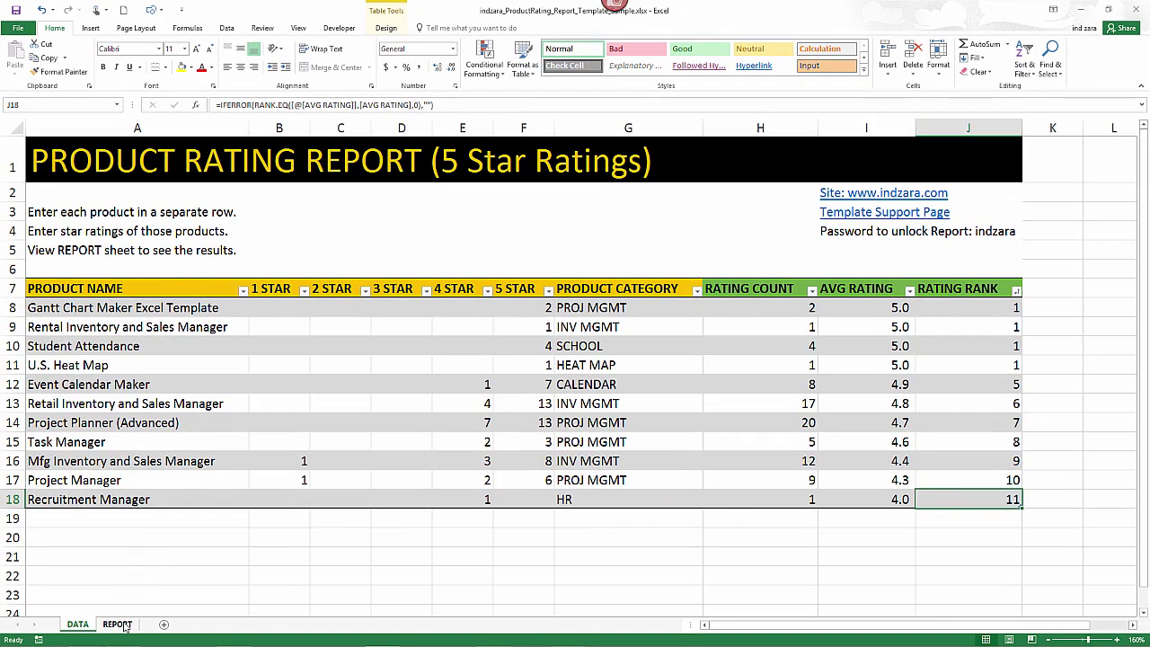
- On the REPORT sheet, run Data > Refresh All, then check the DATA sheet and return
left_click(124, 625)
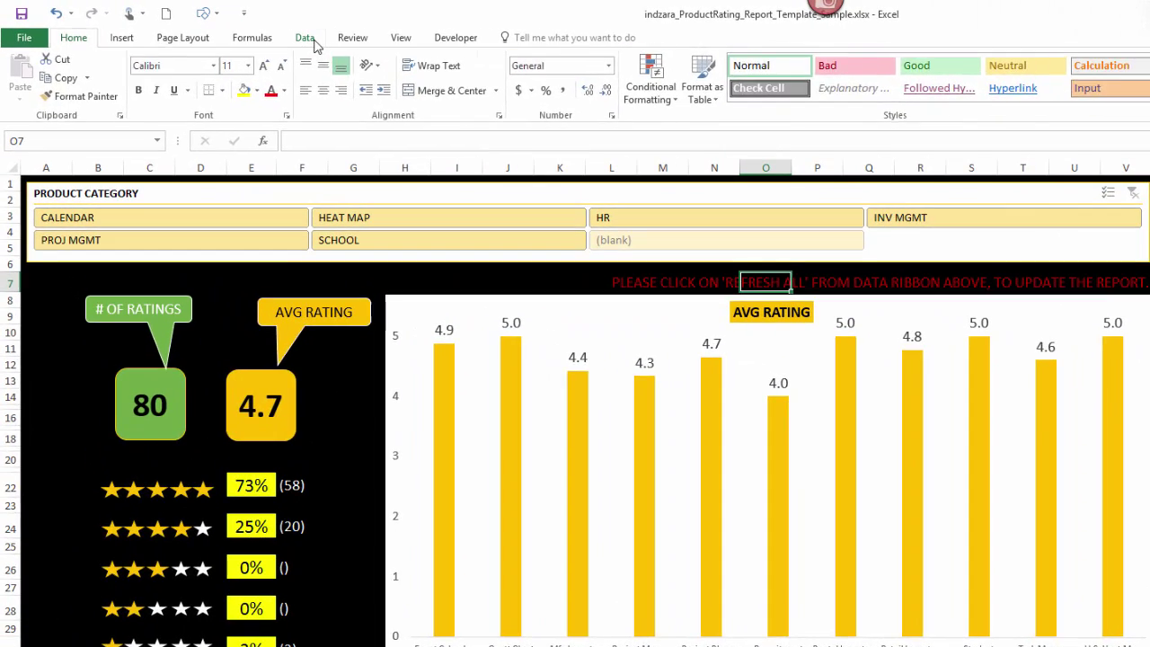
left_click(307, 39)
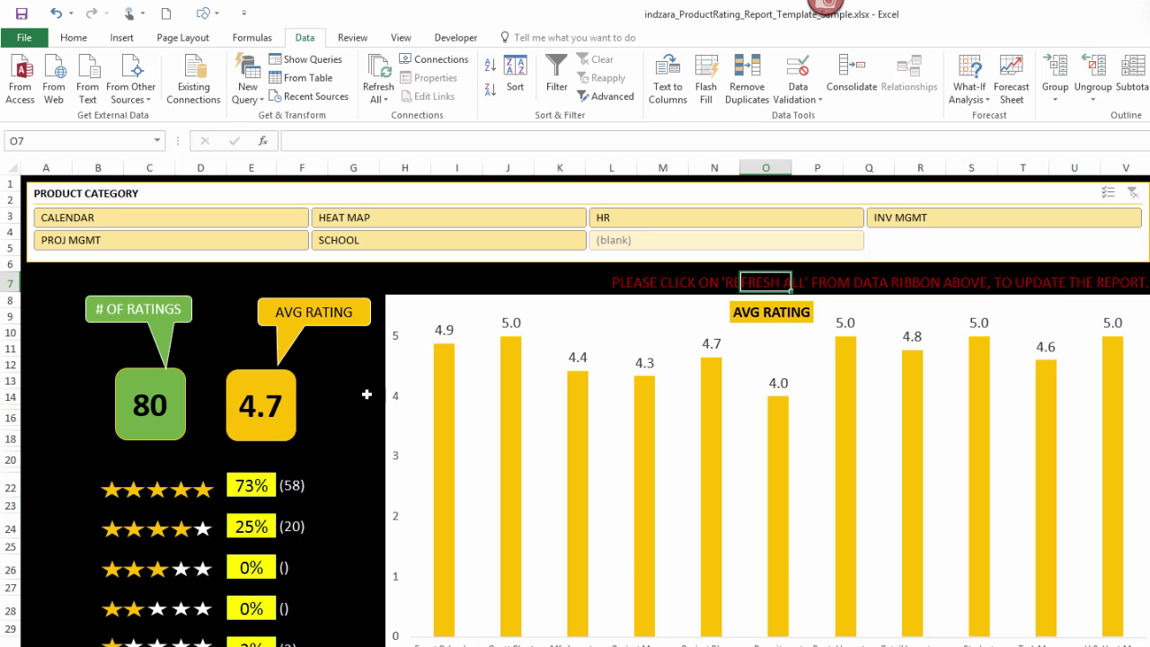
left_click(376, 86)
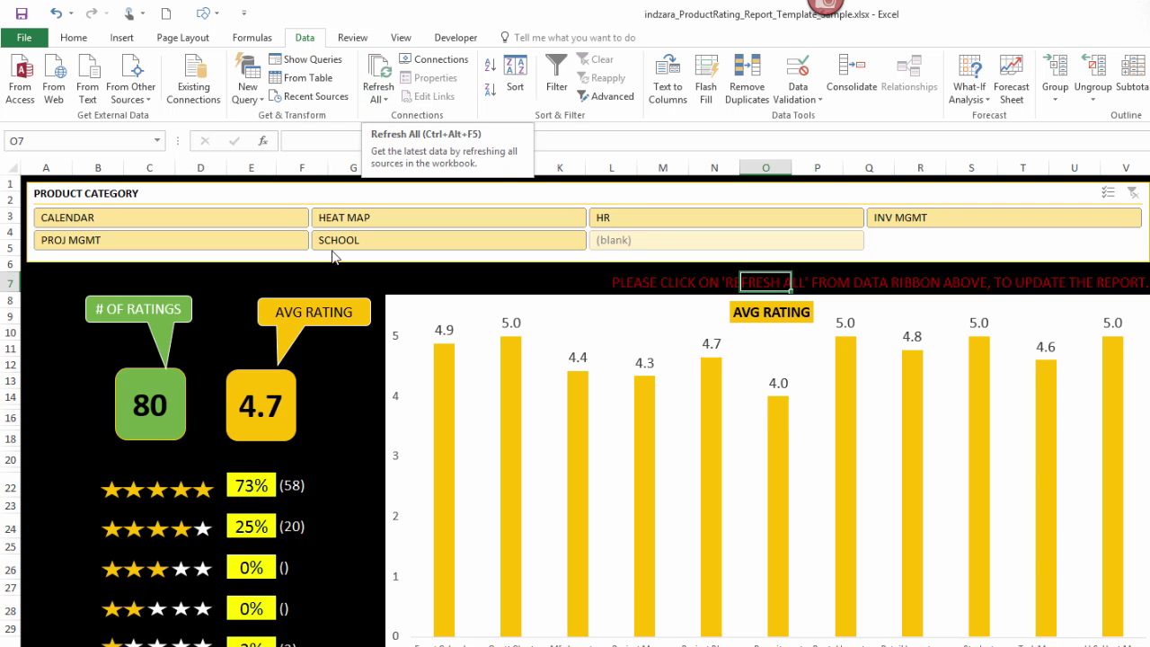
key("ctrl+Page_Up")
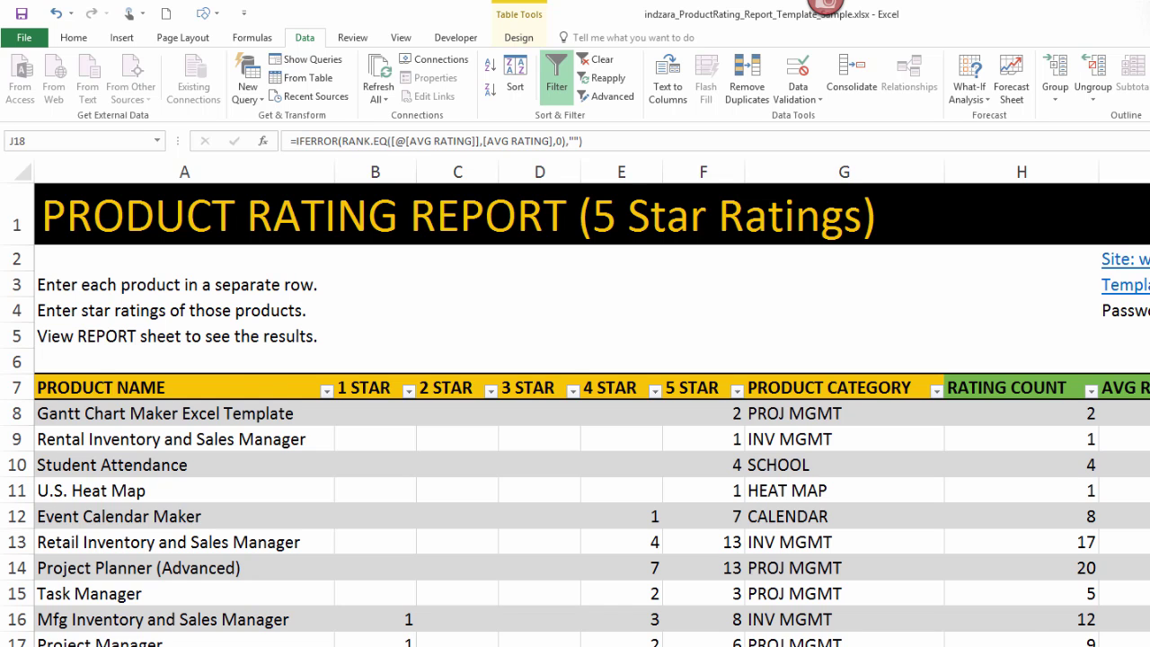
key("ctrl+Page_Down")
mouse_move(432, 530)
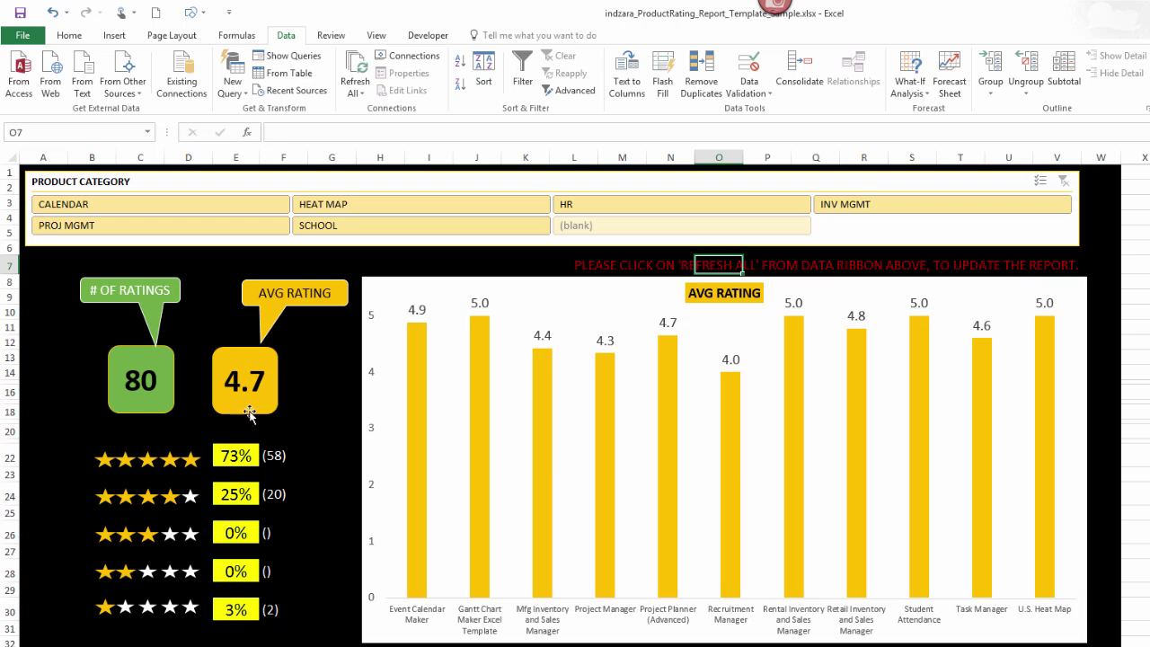
- Choose PROJ MGMT in the PRODUCT CATEGORY slicer, giving 36 ratings averaging 4.6
left_click(160, 222)
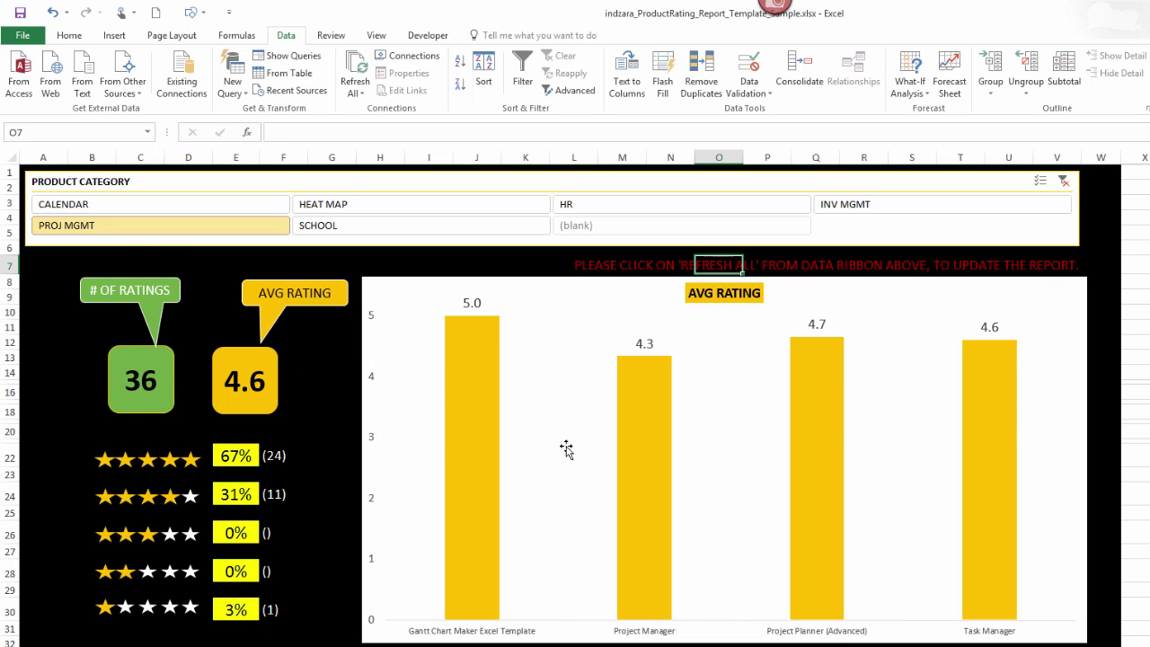
mouse_move(485, 457)
scroll(861, 438, "down", 2)
scroll(861, 438, "down", 5)
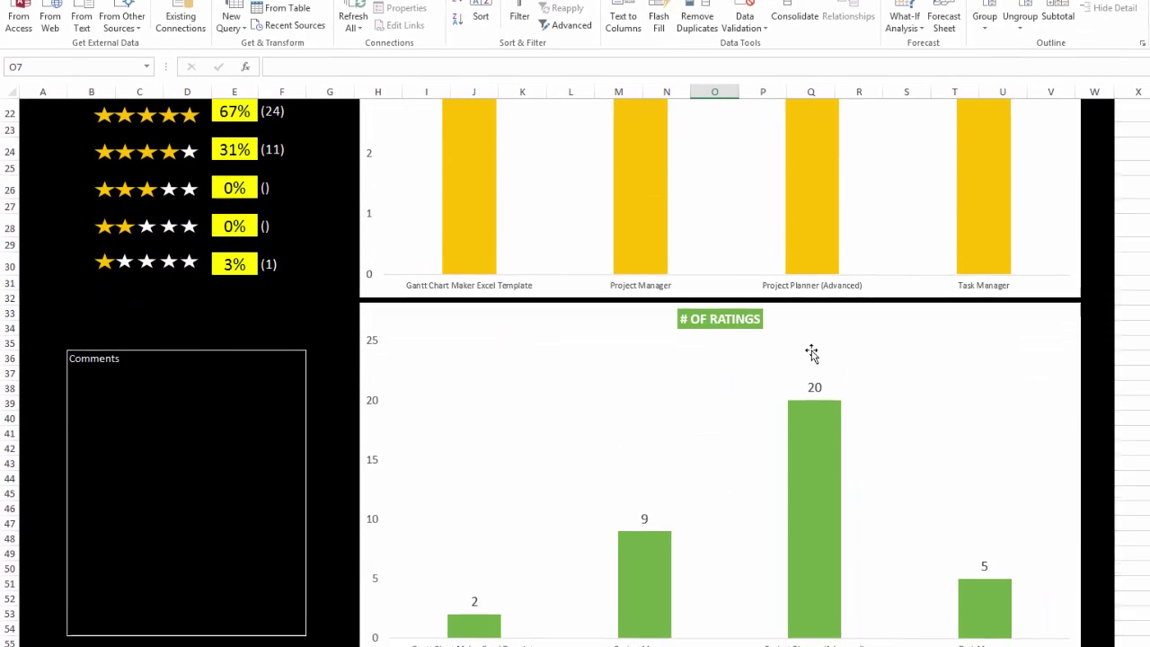
mouse_move(789, 419)
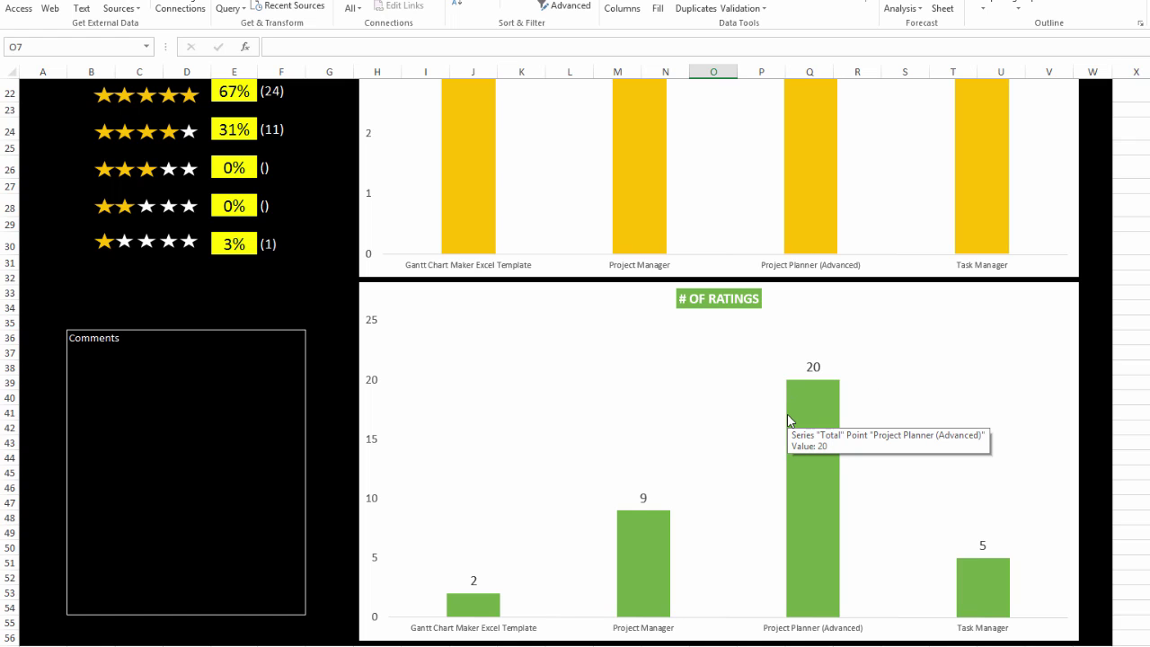
scroll(789, 418, "up", 1)
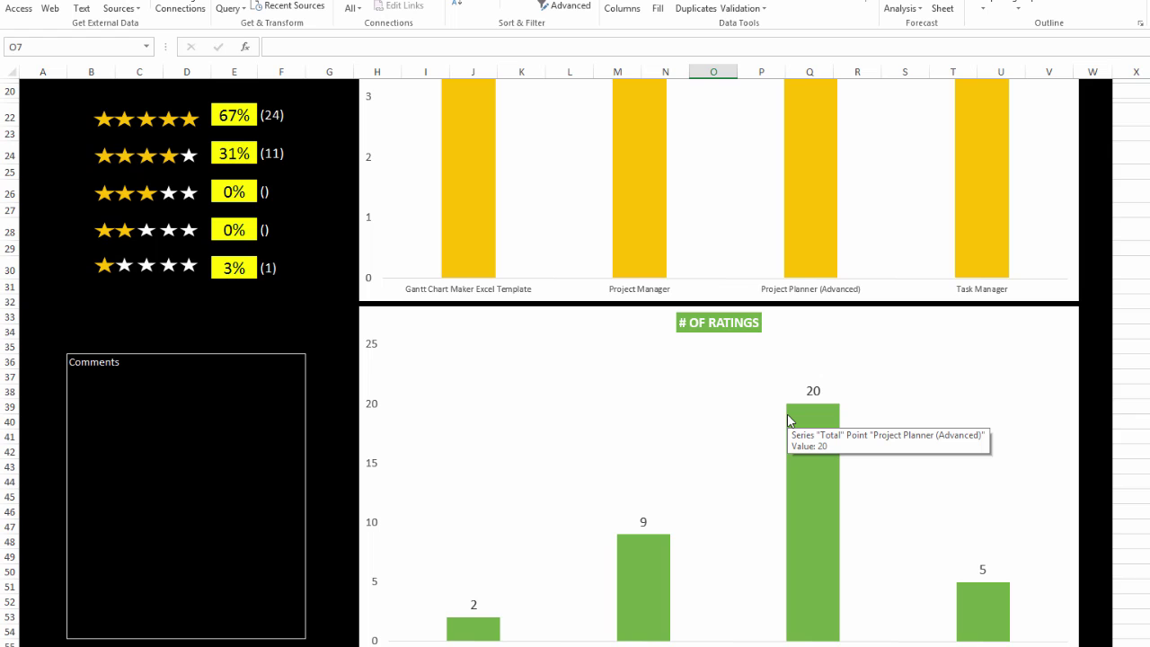
scroll(789, 419, "up", 1)
scroll(788, 419, "down", 2)
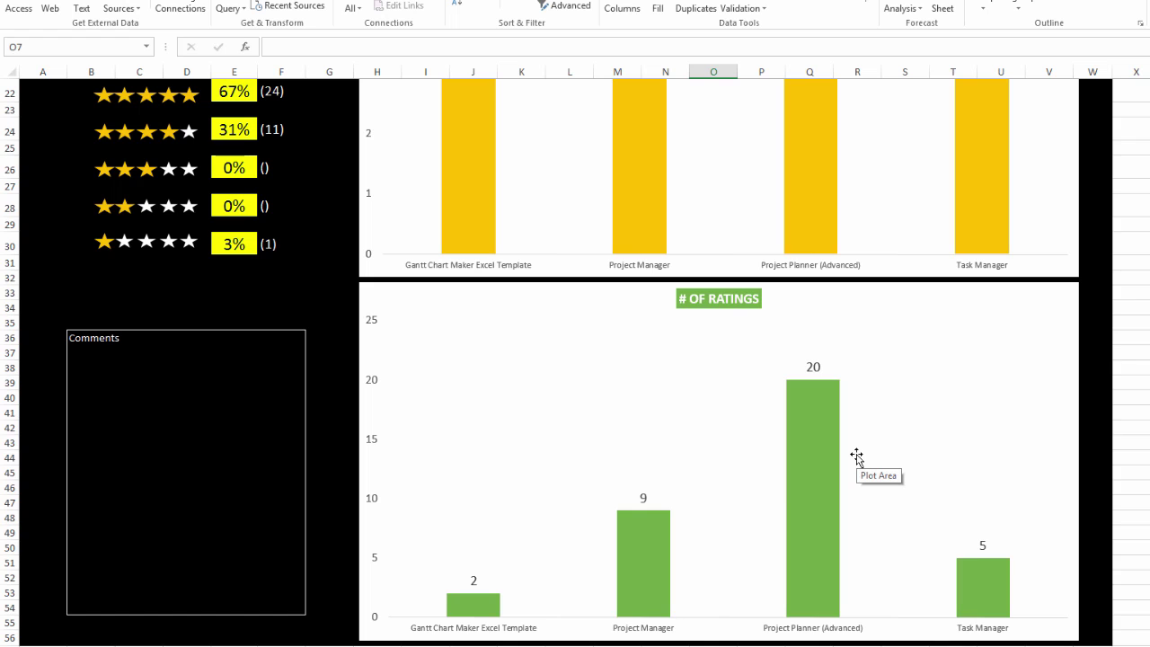
scroll(857, 456, "up", 2)
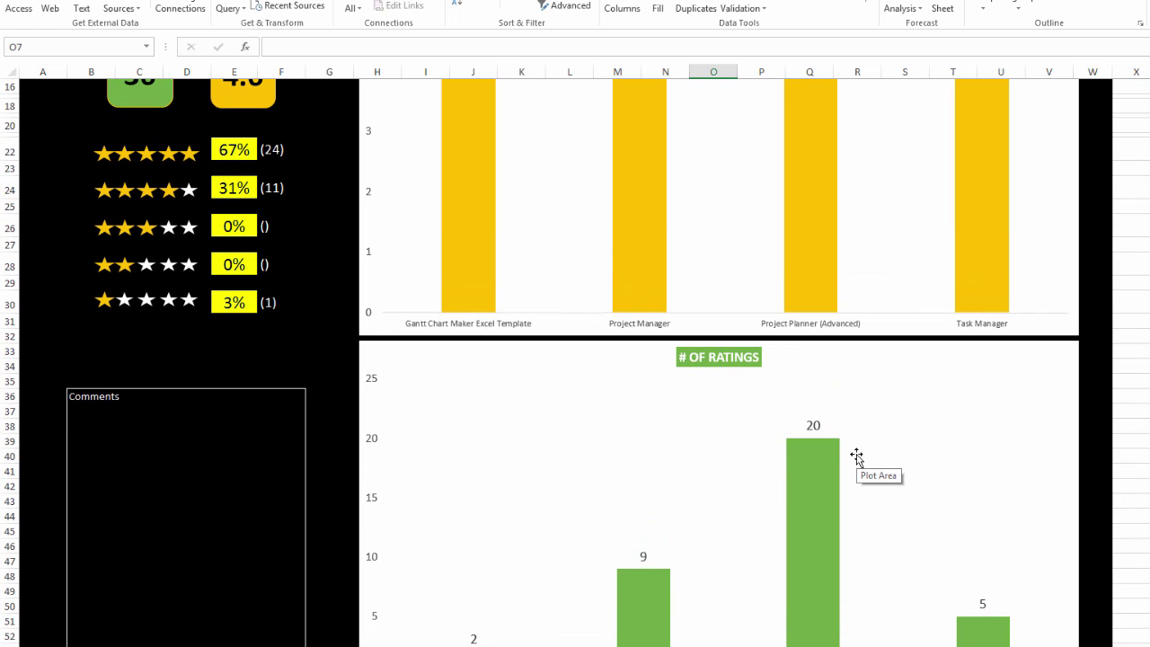
scroll(719, 424, "down", 1)
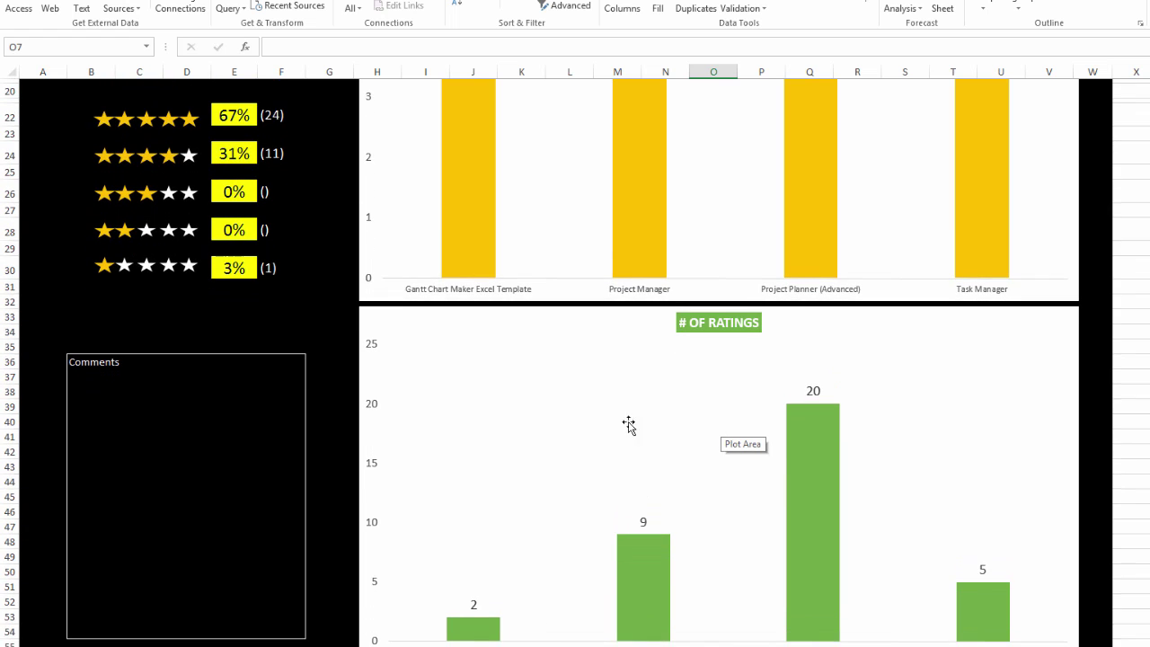
double_click(246, 376)
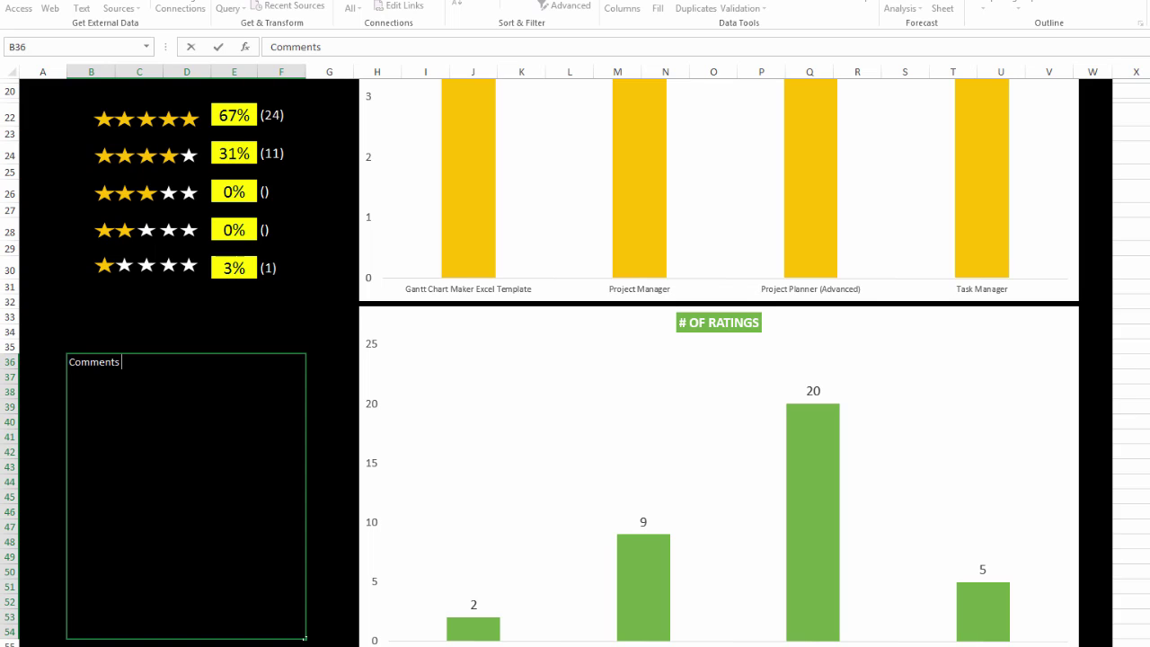
left_click(307, 338)
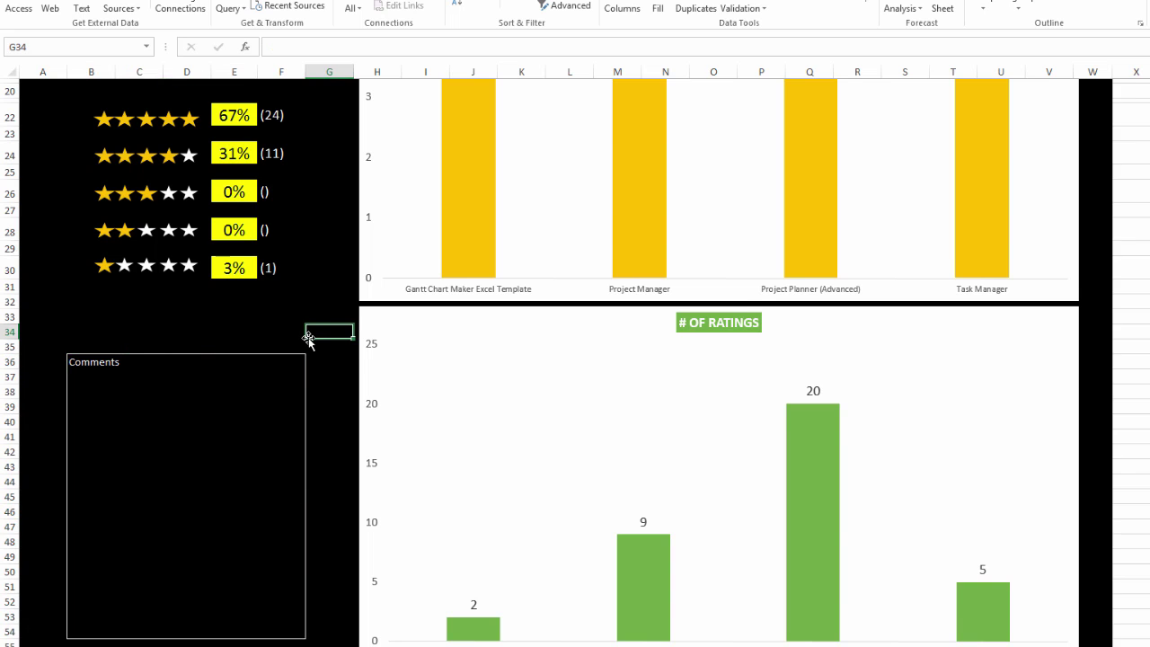
scroll(307, 340, "up", 3)
scroll(308, 339, "up", 2)
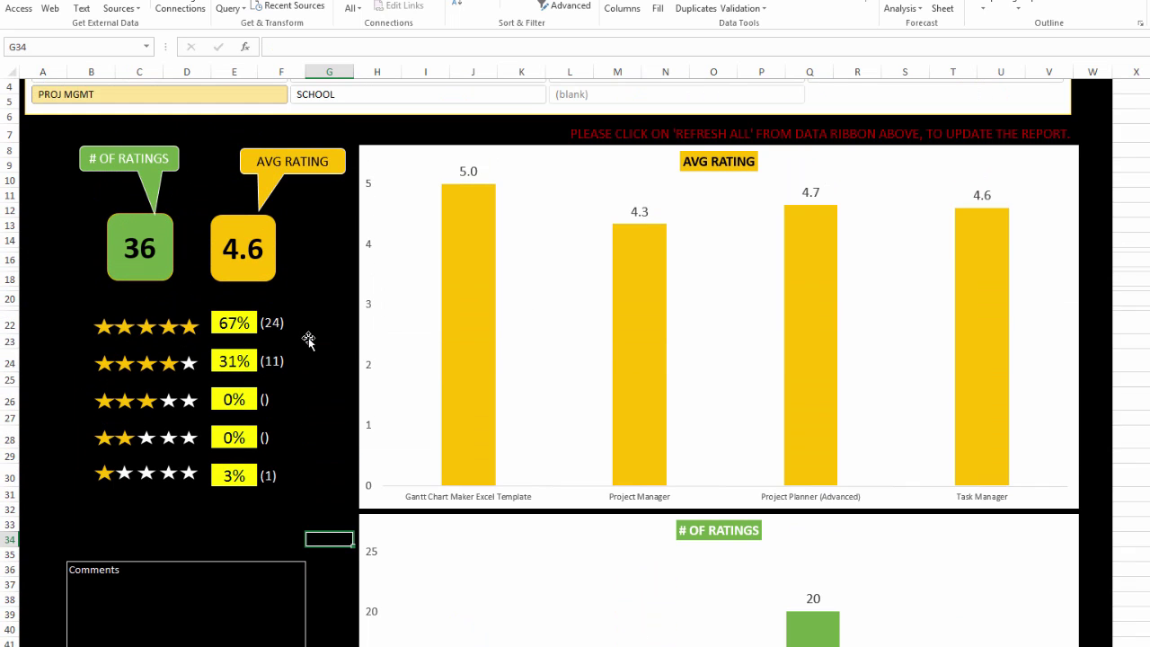
scroll(308, 340, "up", 1)
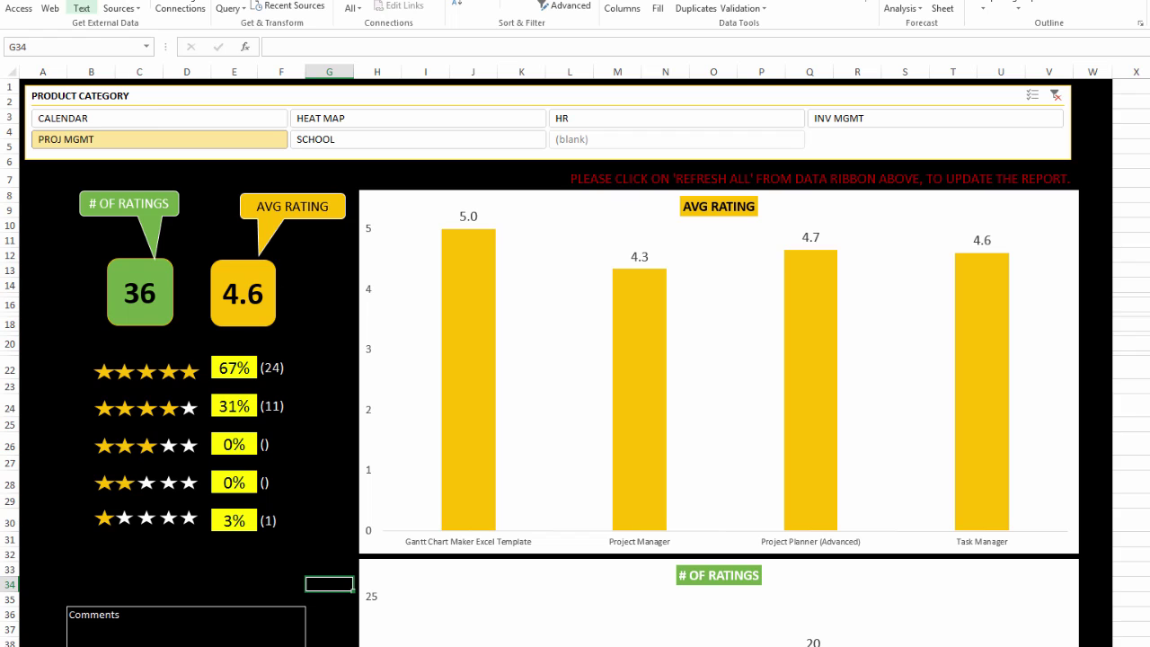
- Preview the PROJ MGMT report's printout, then export it with Create PDF/XPS
key("alt+f")
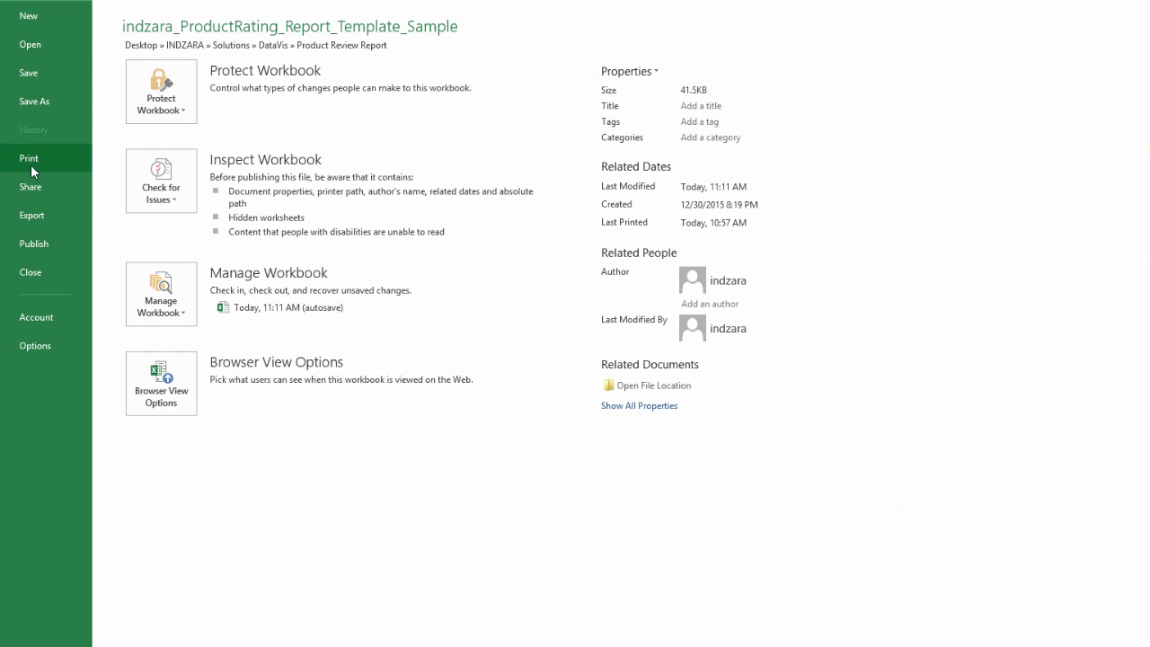
left_click(31, 164)
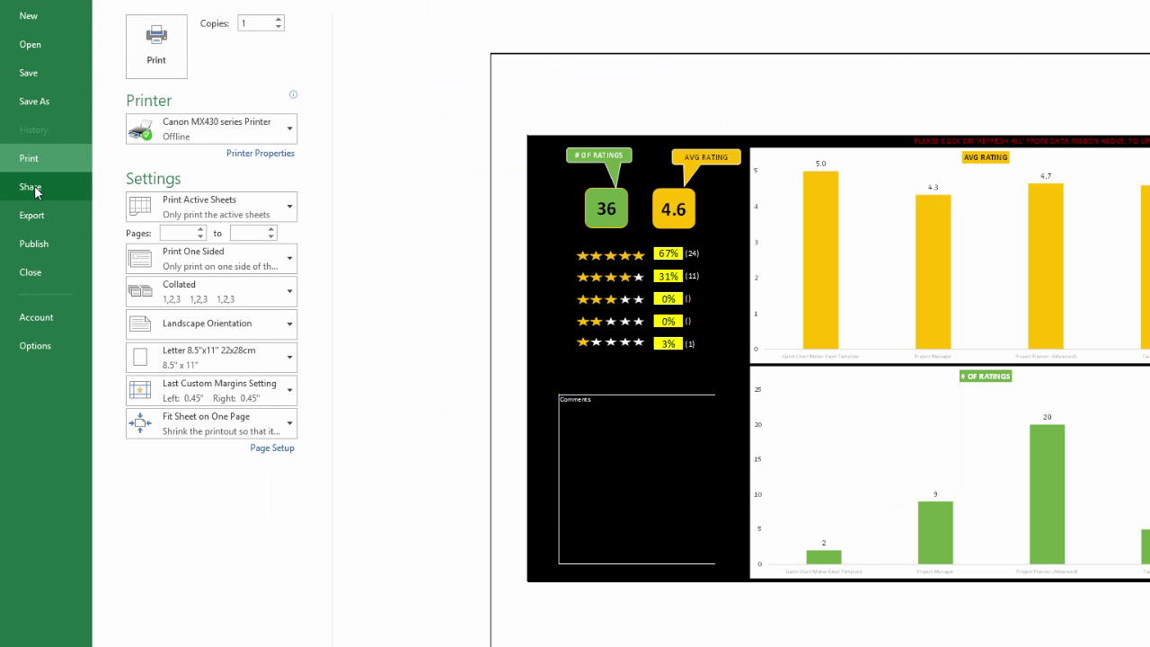
left_click(38, 215)
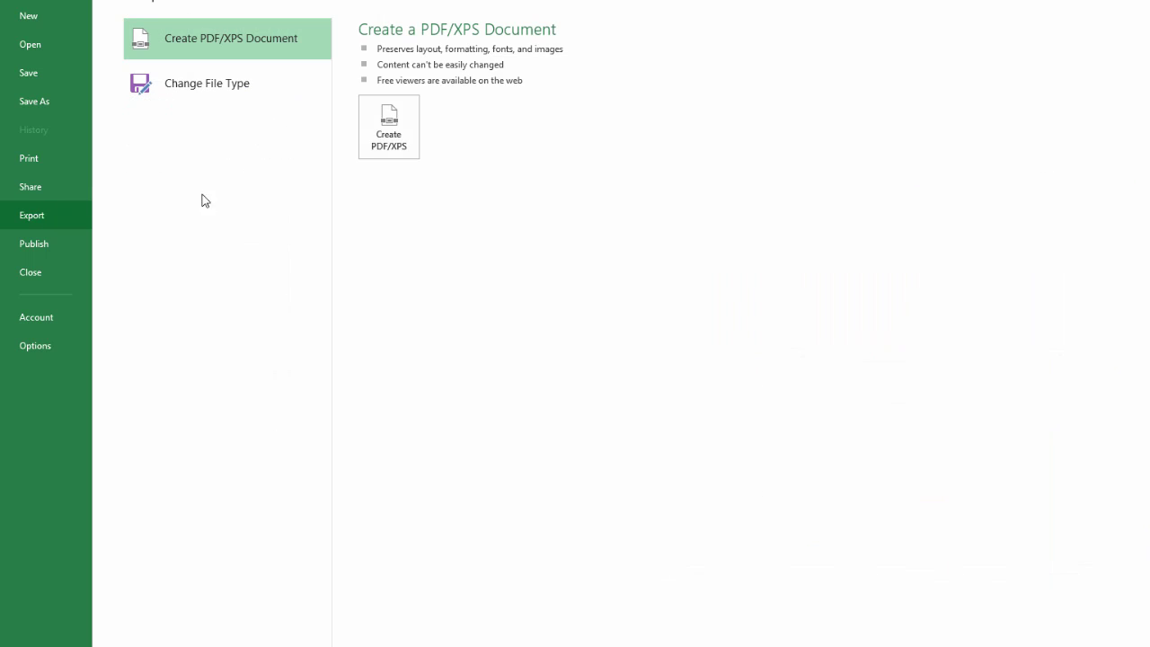
left_click(391, 153)
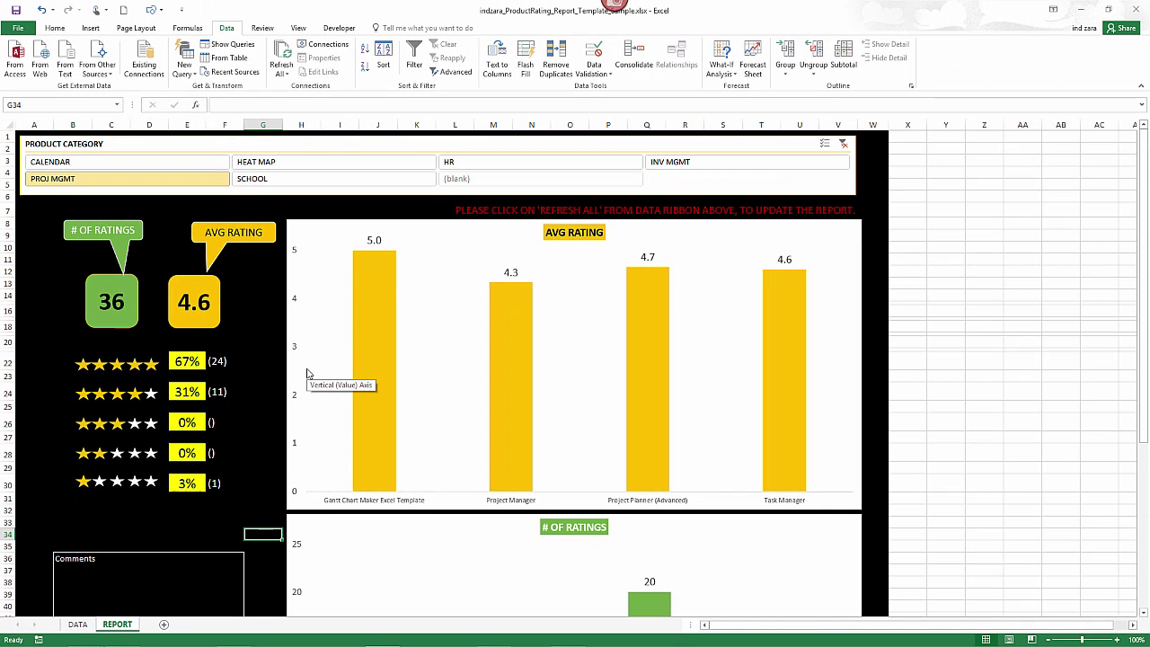
- Clear the slicer's category filter to show all 80 ratings, then go to the DATA sheet
left_click(843, 143)
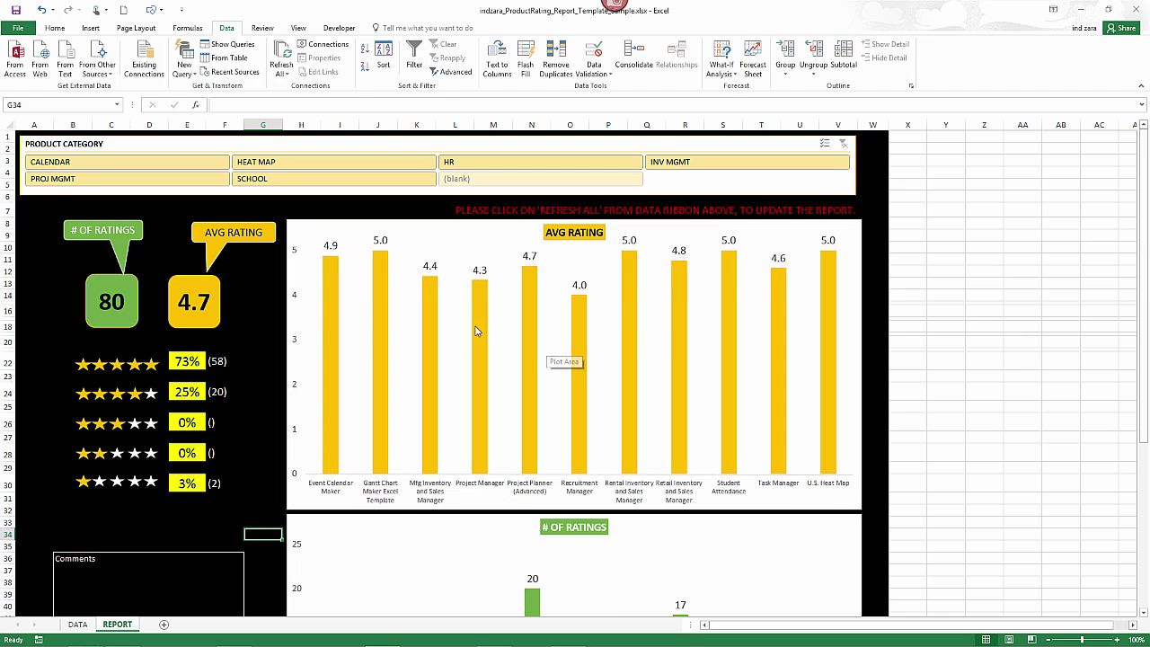
left_click(81, 625)
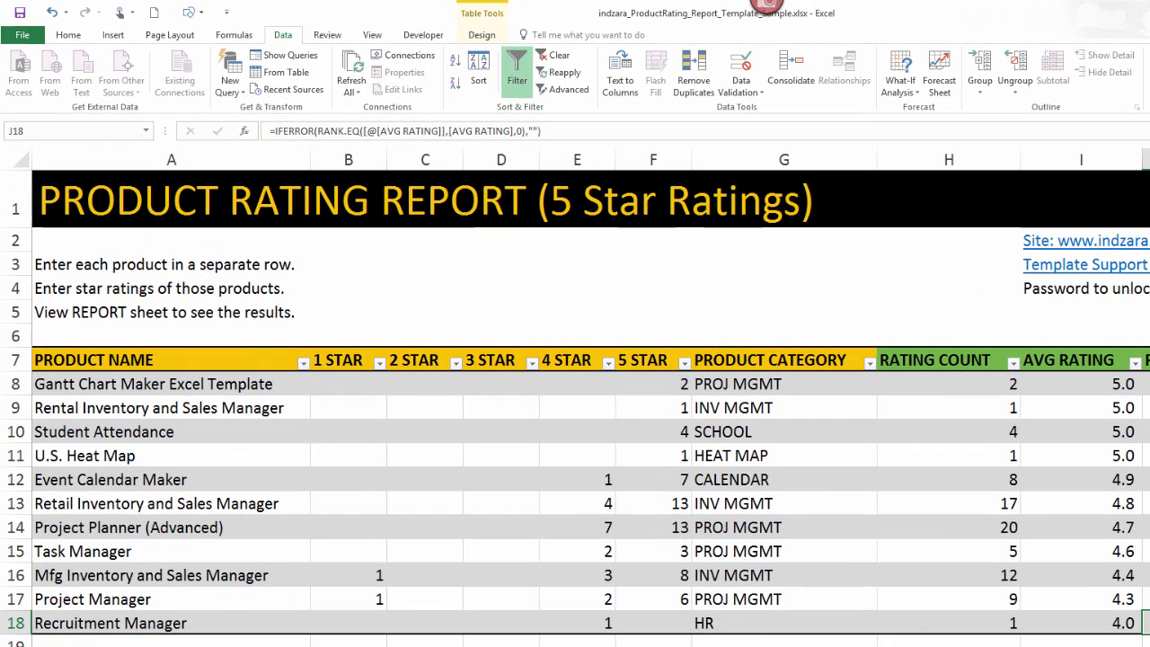